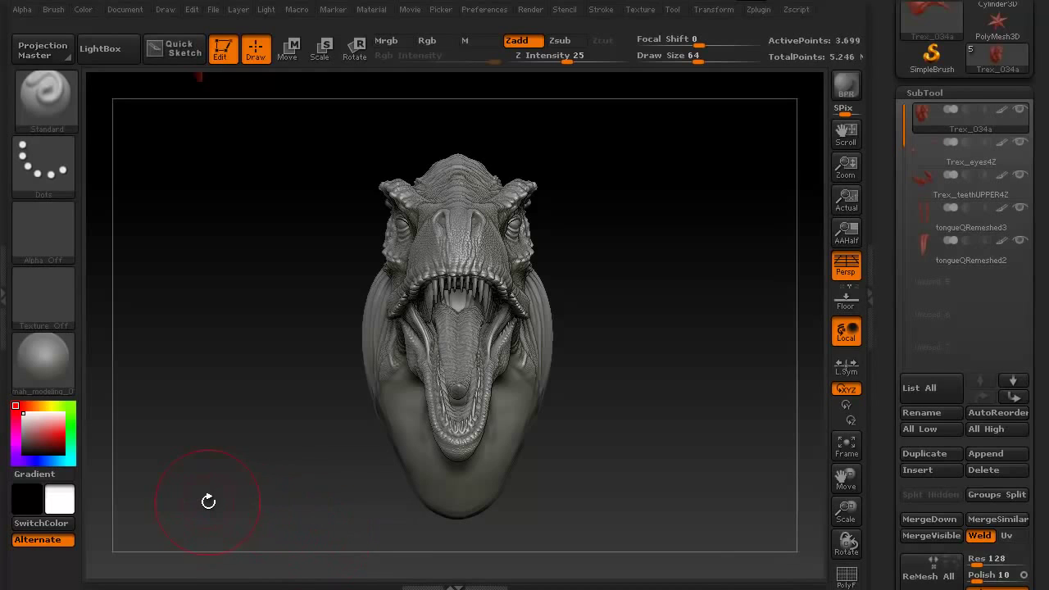
# Examine the T-rex bust from the front, three-quarter and side views.
pyautogui.moveTo(215, 484)
pyautogui.mouseDown()
pyautogui.moveTo(519, 495)
pyautogui.moveTo(481, 503)
pyautogui.moveTo(479, 485)
pyautogui.moveTo(440, 489)
pyautogui.moveTo(426, 465)
pyautogui.moveTo(207, 455)
pyautogui.moveTo(227, 473)
pyautogui.moveTo(206, 429)
pyautogui.moveTo(187, 457)
pyautogui.moveTo(206, 444)
pyautogui.moveTo(188, 438)
pyautogui.mouseUp()
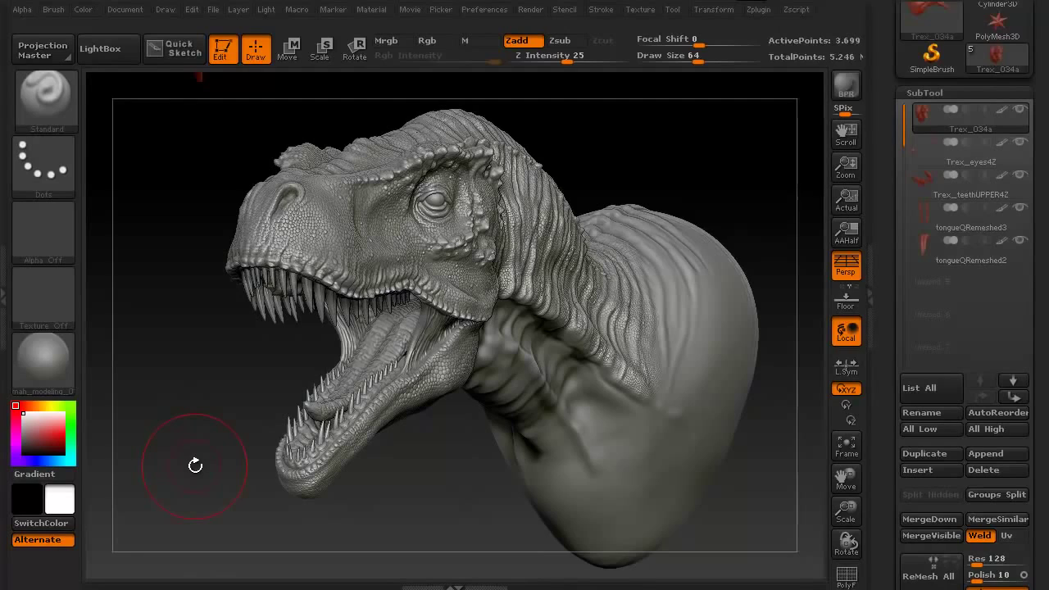
pyautogui.moveTo(192, 473)
pyautogui.mouseDown()
pyautogui.moveTo(253, 480)
pyautogui.moveTo(232, 485)
pyautogui.mouseUp()
pyautogui.moveTo(462, 494); pyautogui.dragTo(443, 481)
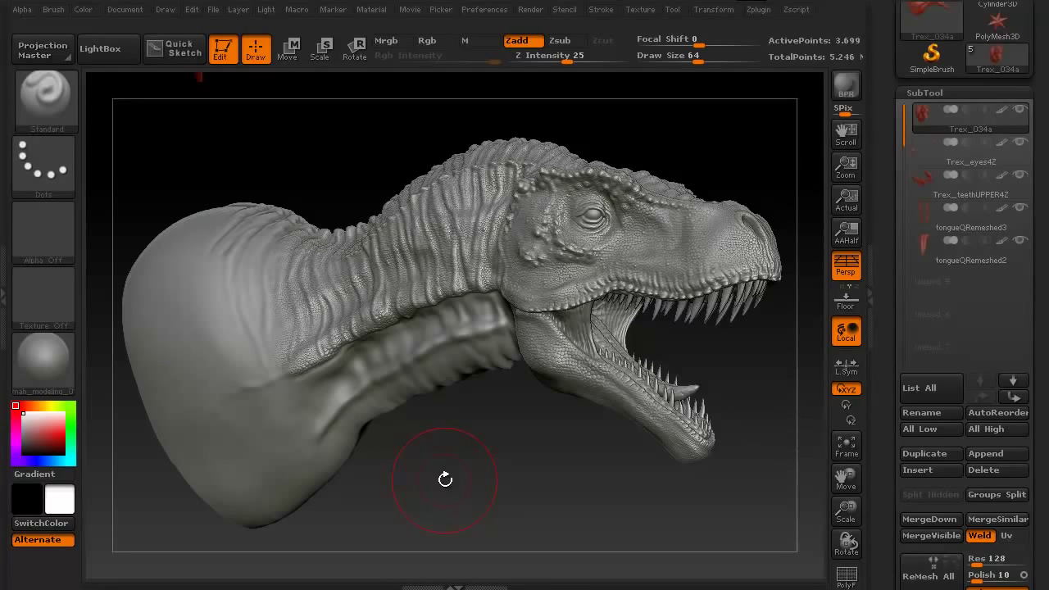
pyautogui.moveTo(445, 479); pyautogui.dragTo(444, 467)
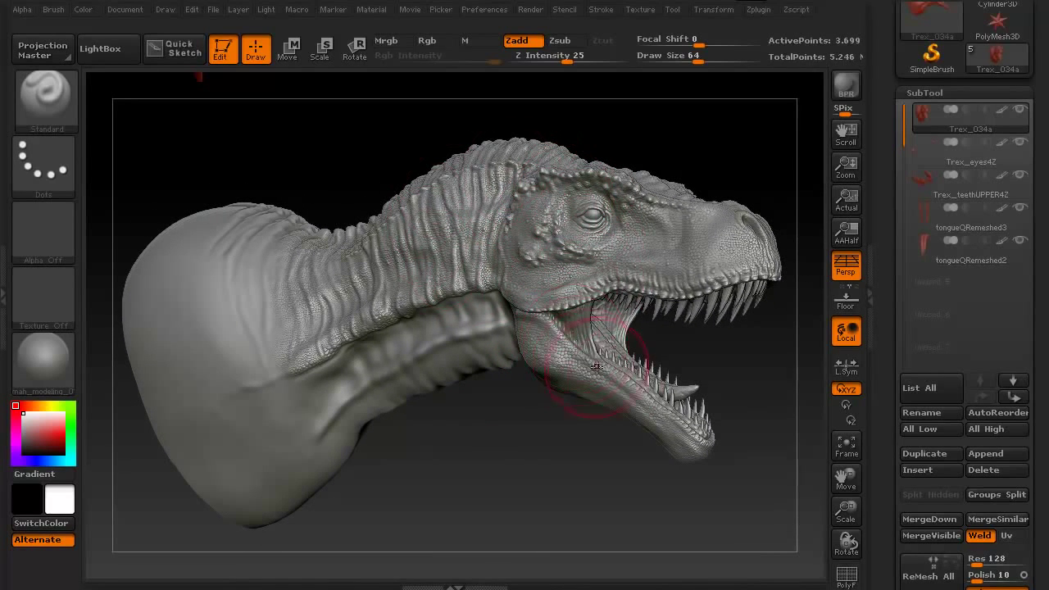
# Isolate the active subtool and inspect the tongue, teeth, eyes and head subtools one at a time.
pyautogui.moveTo(967, 195)
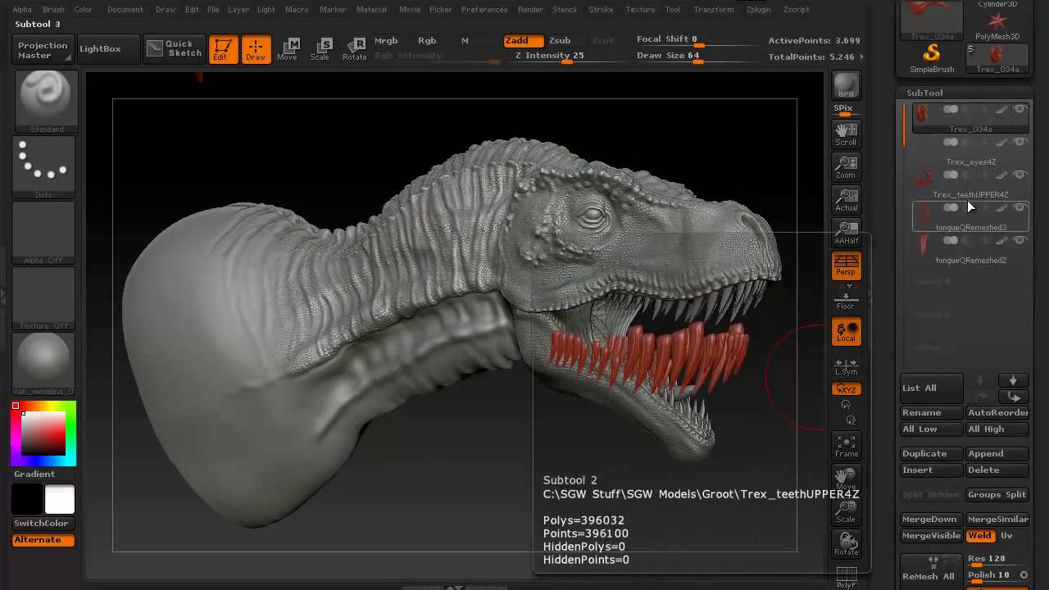
pyautogui.click(1020, 113)
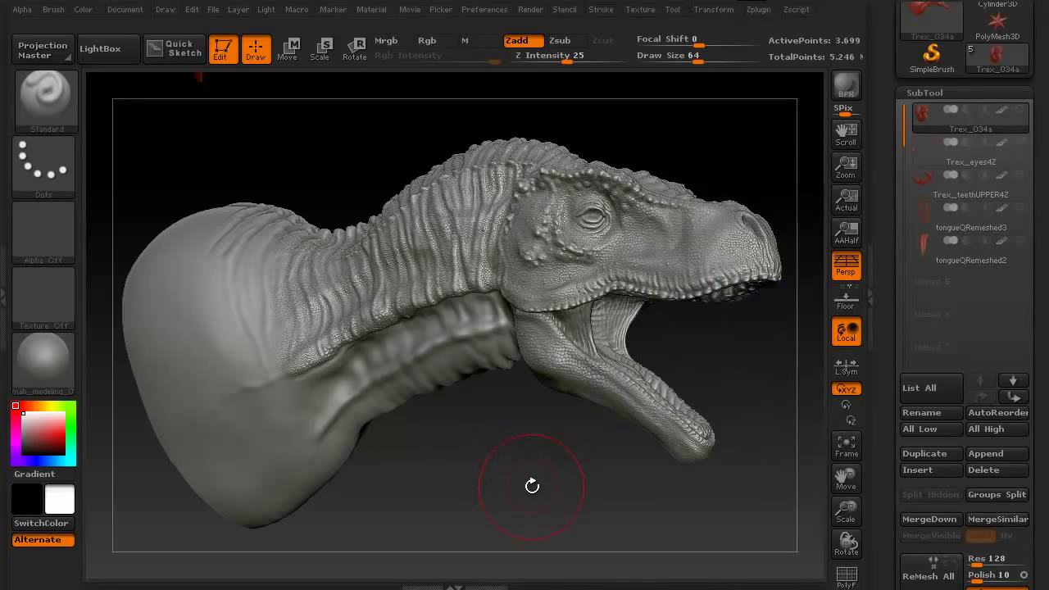
pyautogui.press('Down')
pyautogui.press('Down')
pyautogui.press('Down')
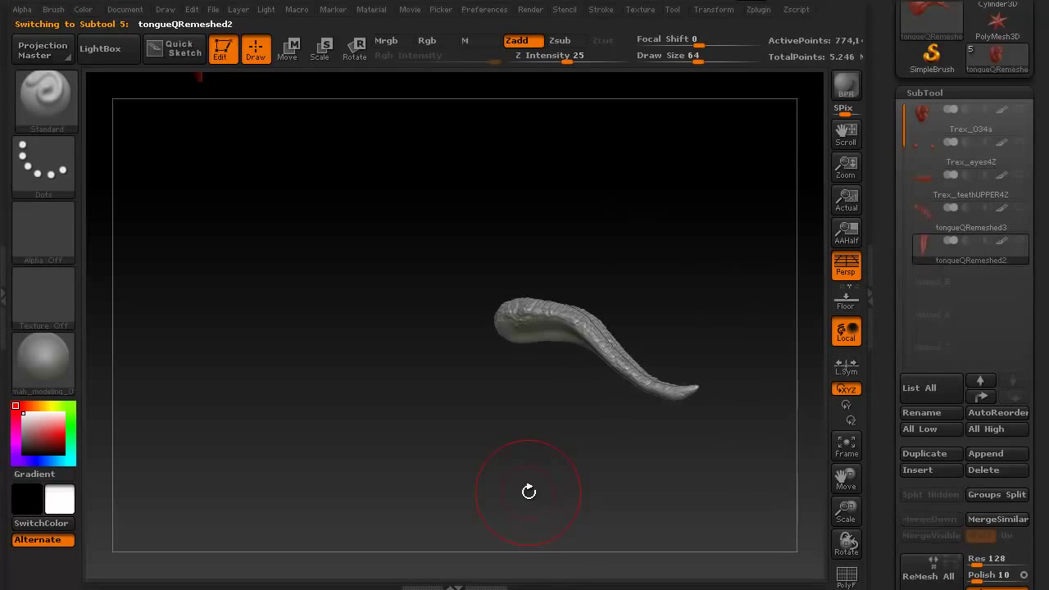
pyautogui.press('Up')
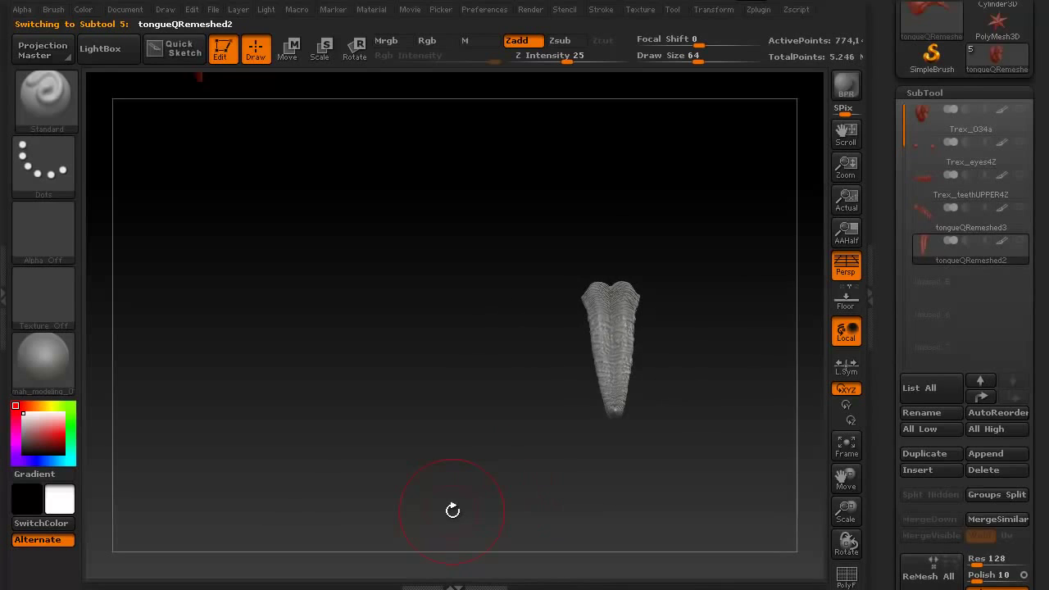
pyautogui.moveTo(445, 509); pyautogui.dragTo(448, 461)
pyautogui.press('Up')
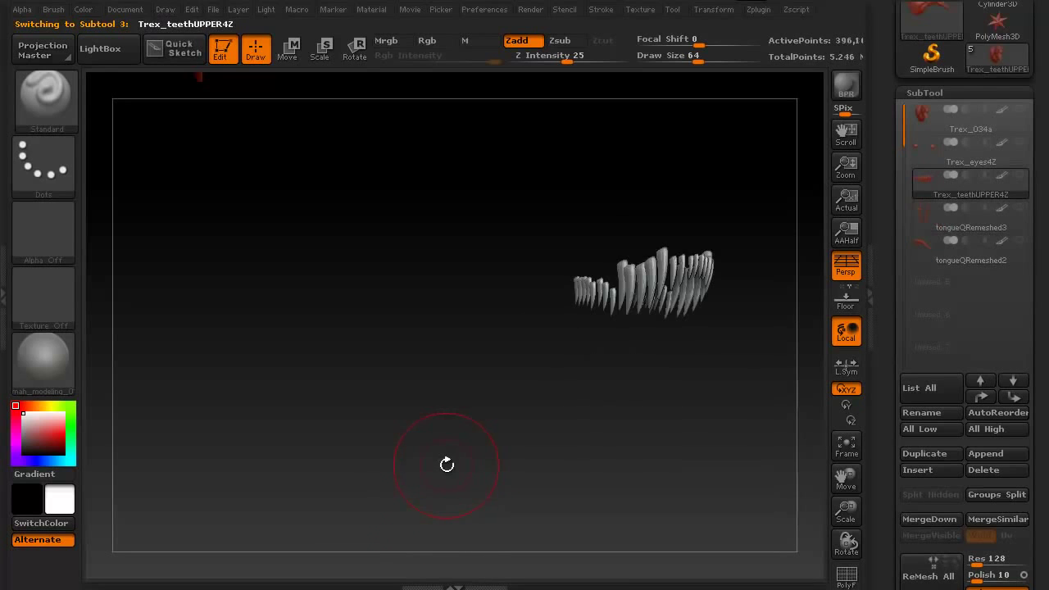
pyautogui.press('Up')
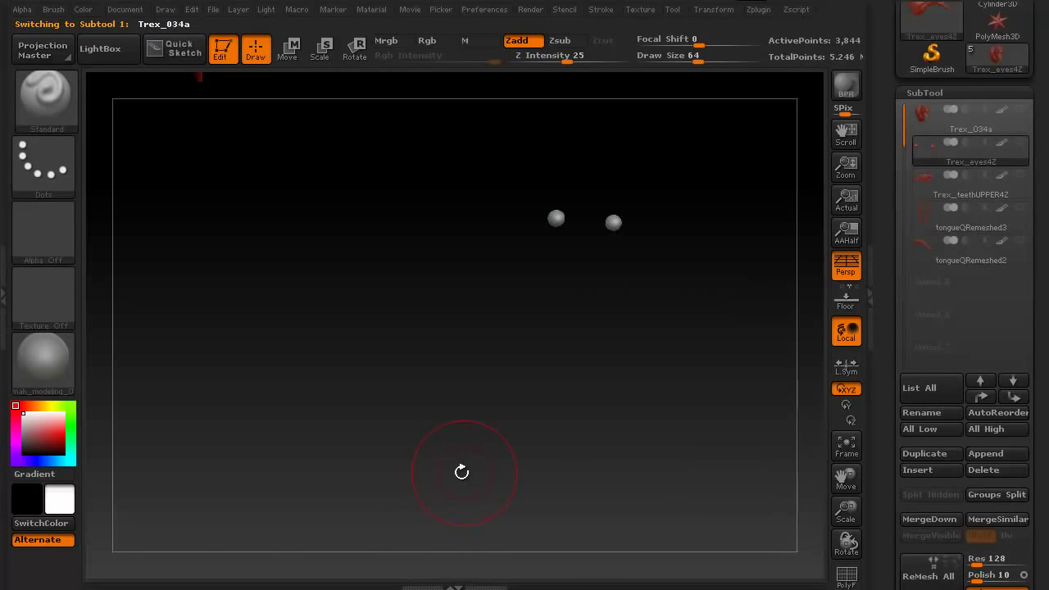
pyautogui.press('Up')
pyautogui.moveTo(463, 472)
pyautogui.mouseDown()
pyautogui.moveTo(480, 521)
pyautogui.moveTo(386, 483)
pyautogui.moveTo(402, 499)
pyautogui.moveTo(416, 385)
pyautogui.moveTo(450, 501)
pyautogui.moveTo(437, 491)
pyautogui.moveTo(475, 475)
pyautogui.moveTo(532, 479)
pyautogui.moveTo(581, 459)
pyautogui.mouseUp()
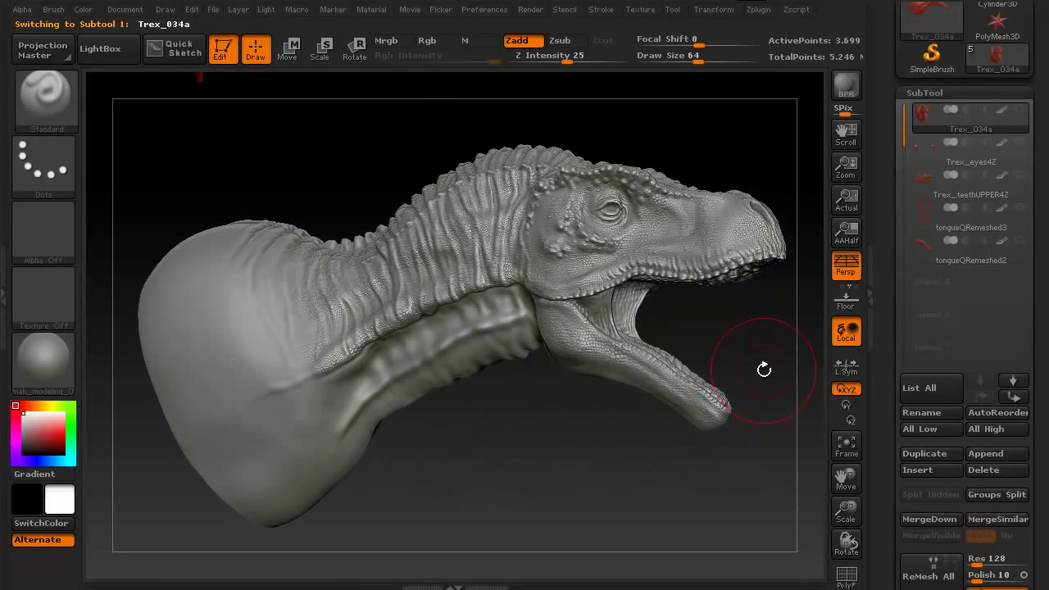
# Duplicate the Trex_034a head subtool and show all subtools again with Trex_034a selected.
pyautogui.click(936, 453)
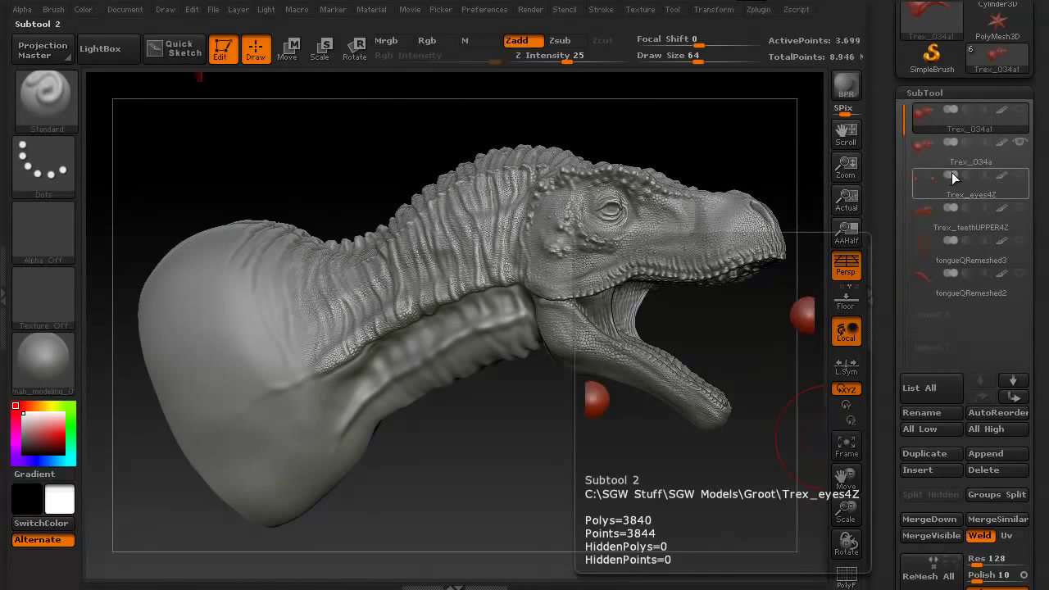
pyautogui.click(969, 160)
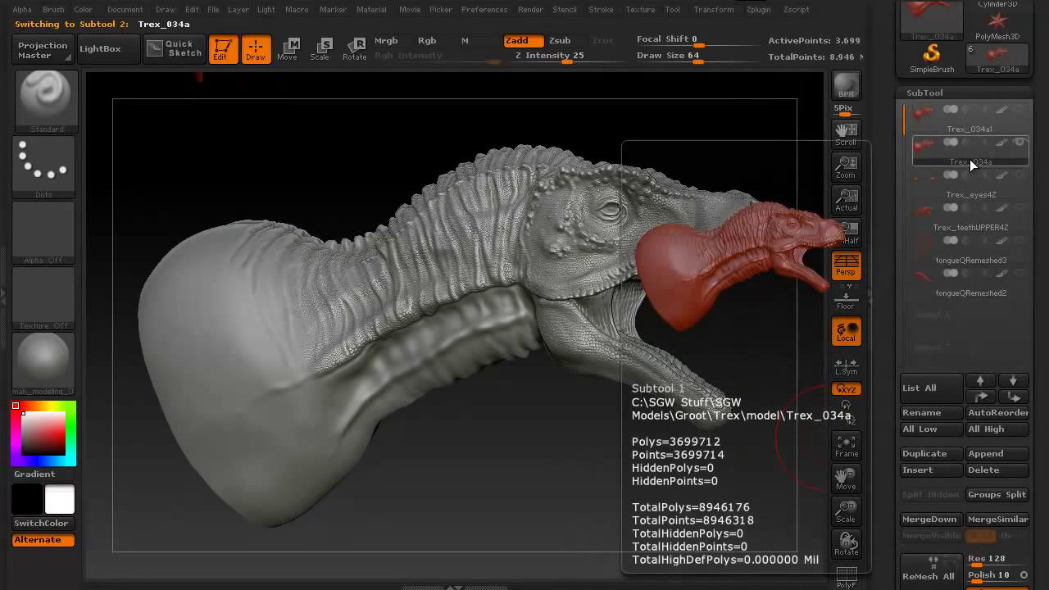
pyautogui.click(1023, 140)
pyautogui.keyDown('shift'); pyautogui.click(1022, 143); pyautogui.keyUp('shift')
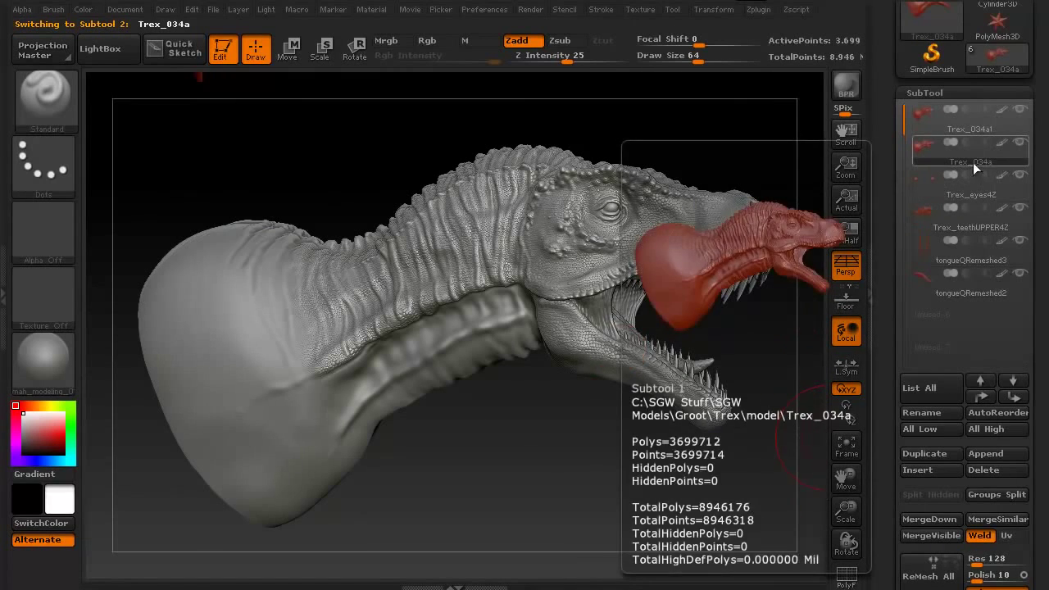
pyautogui.moveTo(533, 507); pyautogui.dragTo(543, 484)
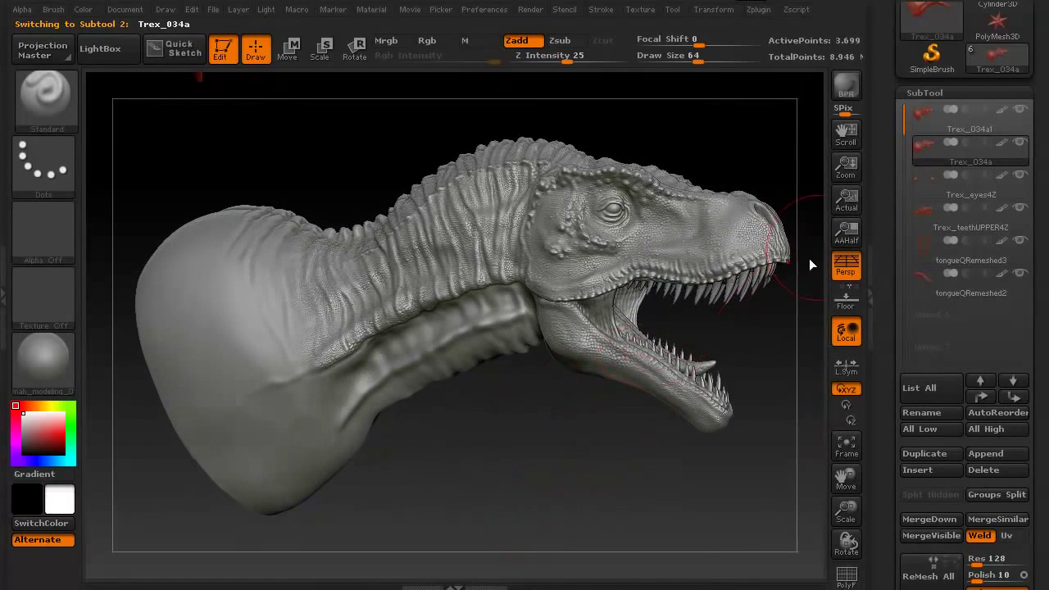
# Remove the Zplugin palette from the tray, dock it again and expand its Decimation Master section.
pyautogui.moveTo(1042, 162); pyautogui.dragTo(1044, 366)
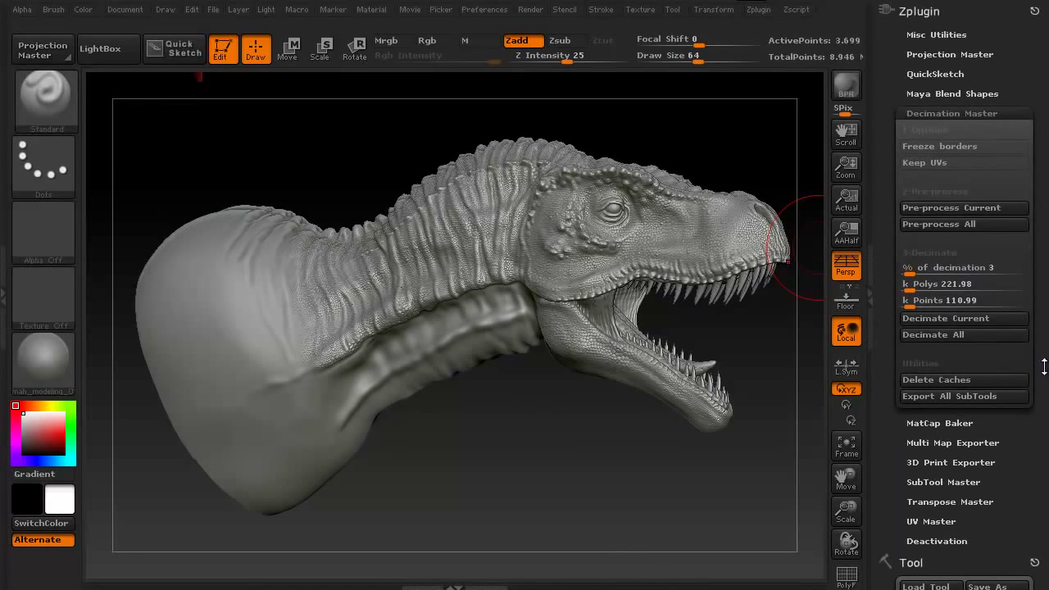
pyautogui.click(1031, 11)
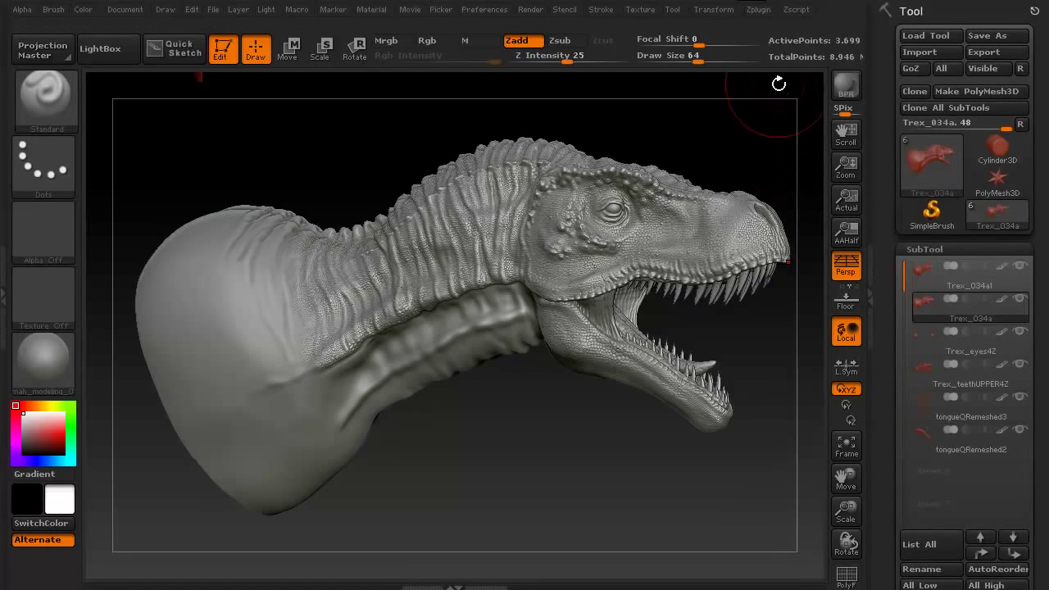
pyautogui.click(758, 10)
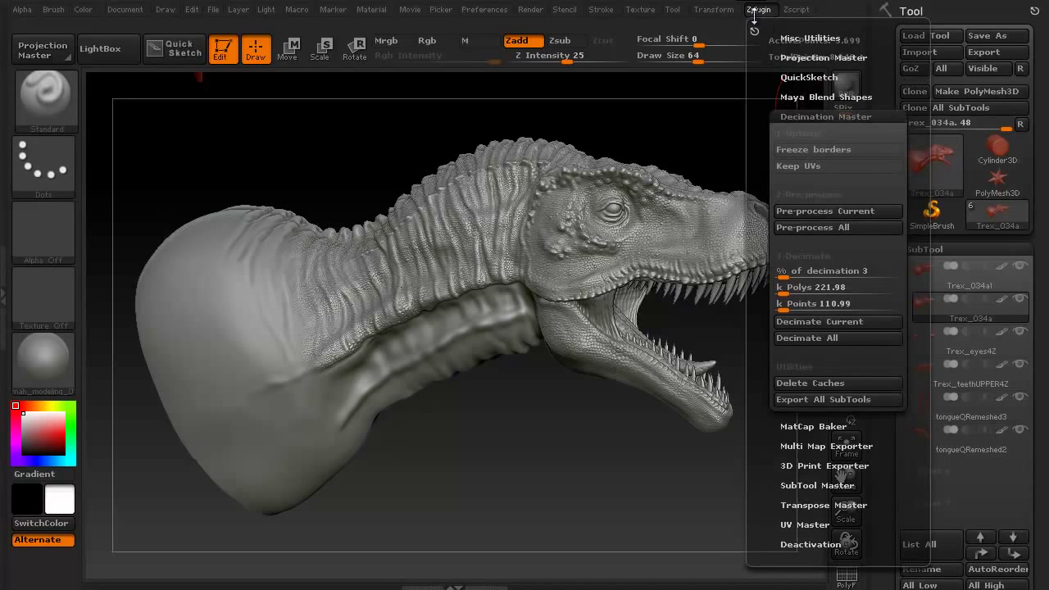
pyautogui.click(753, 31)
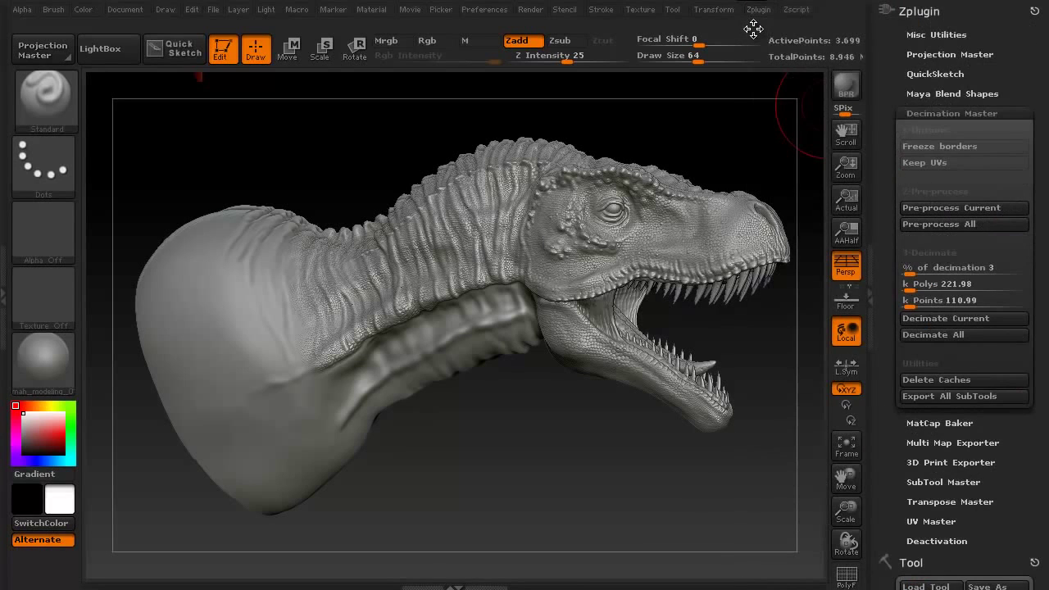
pyautogui.click(979, 112)
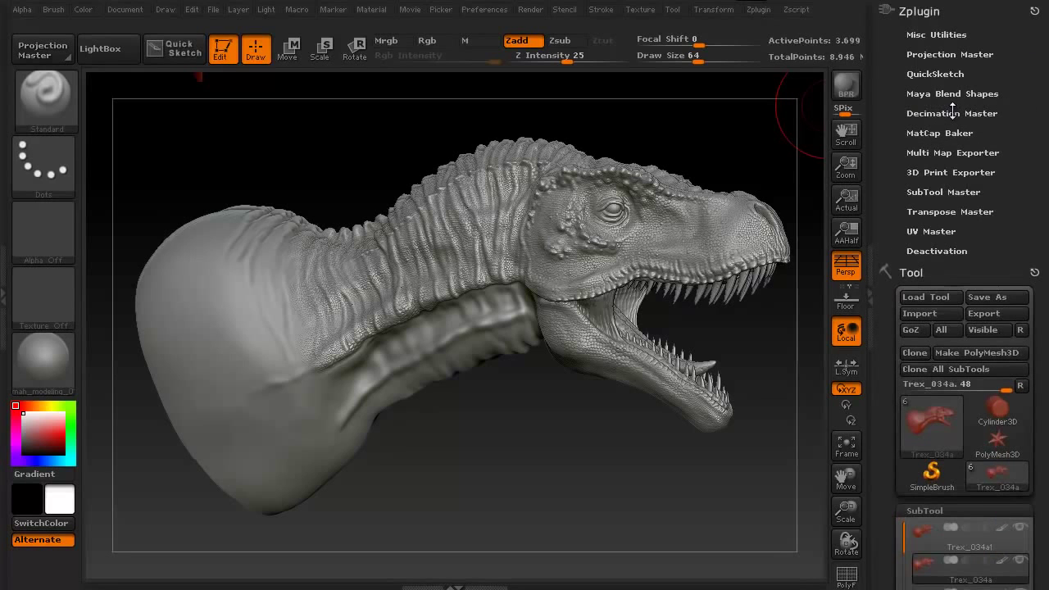
pyautogui.click(952, 113)
# Hide the docked palettes to read the full active and total point counts and bring them back.
pyautogui.moveTo(519, 510)
pyautogui.mouseDown()
pyautogui.moveTo(509, 510)
pyautogui.moveTo(520, 504)
pyautogui.mouseUp()
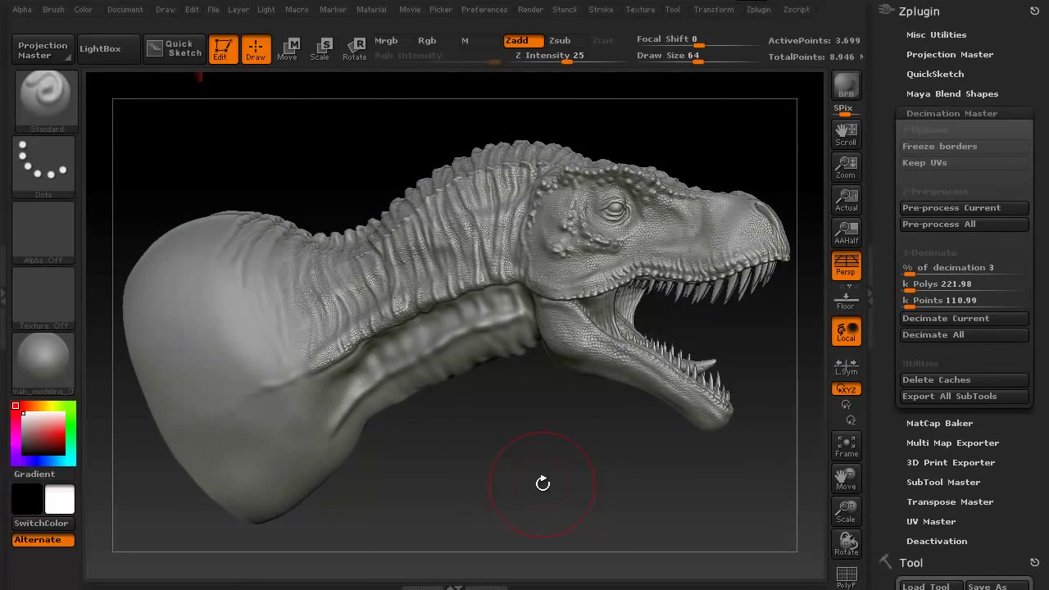
pyautogui.click(870, 294)
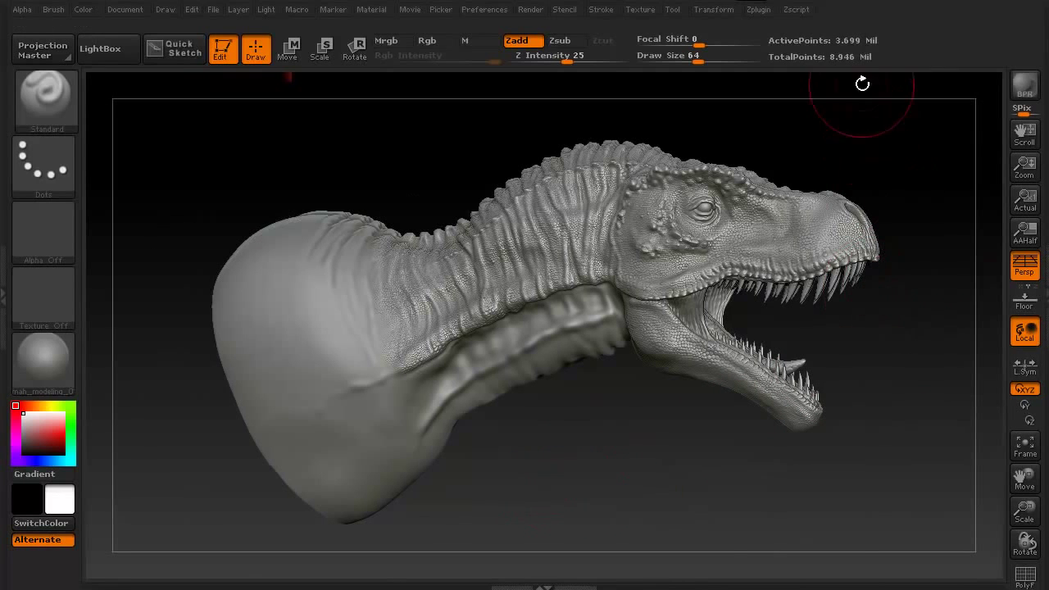
pyautogui.click(1044, 291)
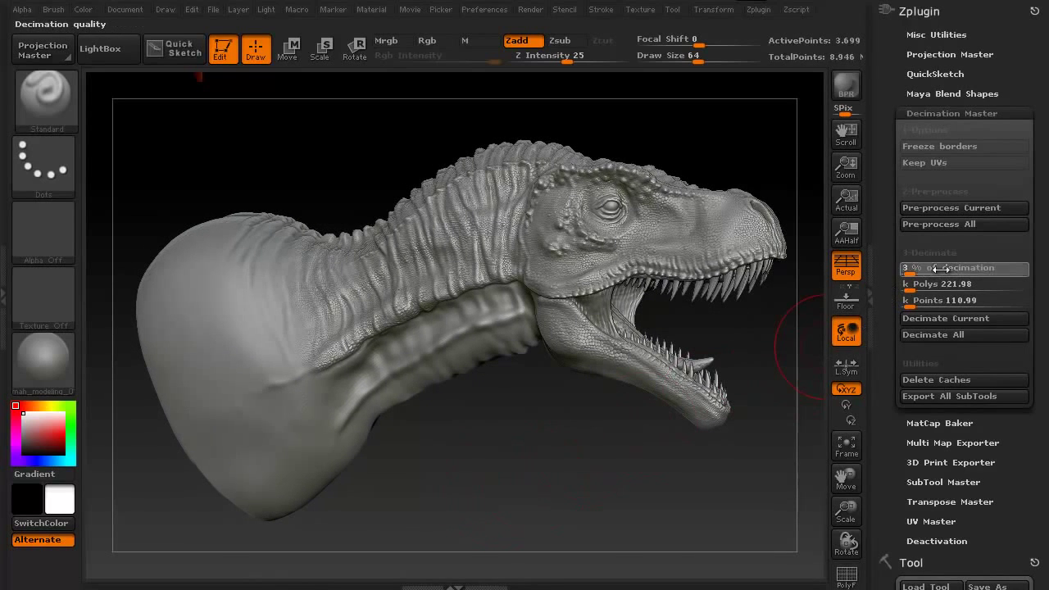
# Try decimation percentages of 100, 50, 25.35 and 10.56 in Decimation Master.
pyautogui.moveTo(910, 269); pyautogui.dragTo(1025, 269)
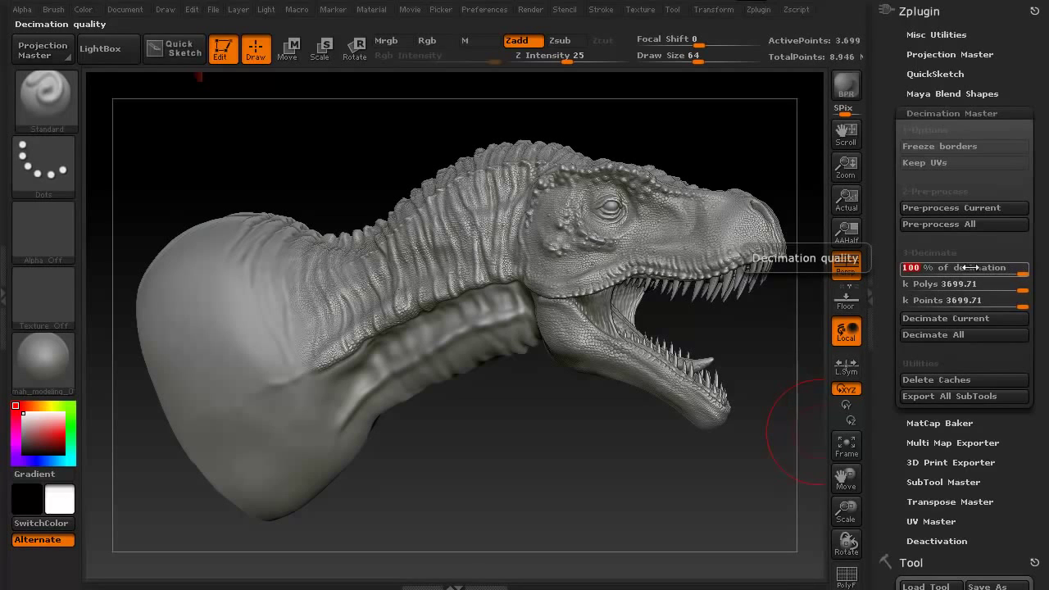
pyautogui.moveTo(1022, 270); pyautogui.dragTo(964, 272)
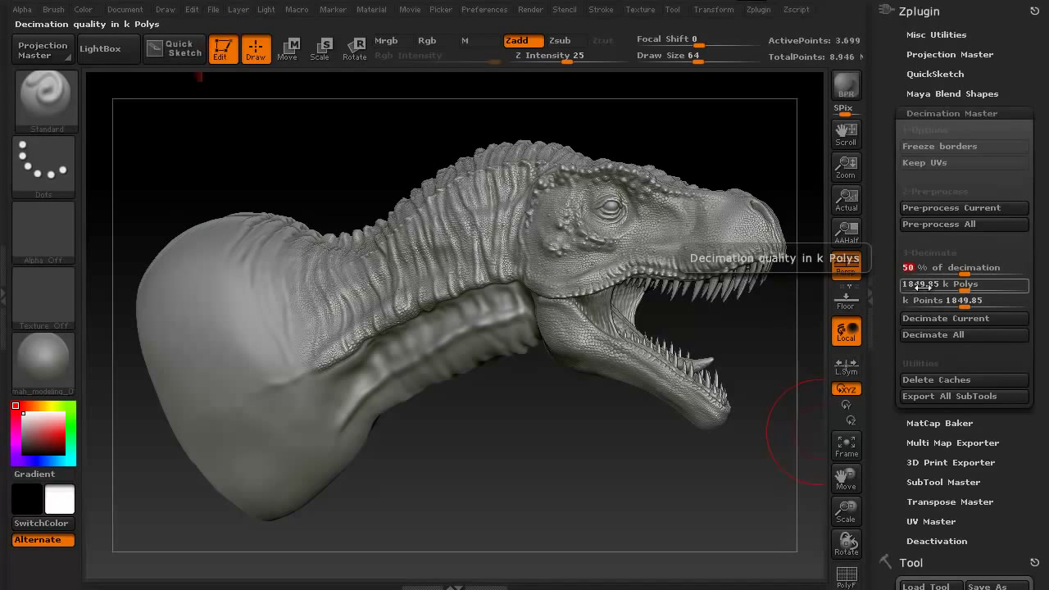
pyautogui.moveTo(958, 272); pyautogui.dragTo(934, 271)
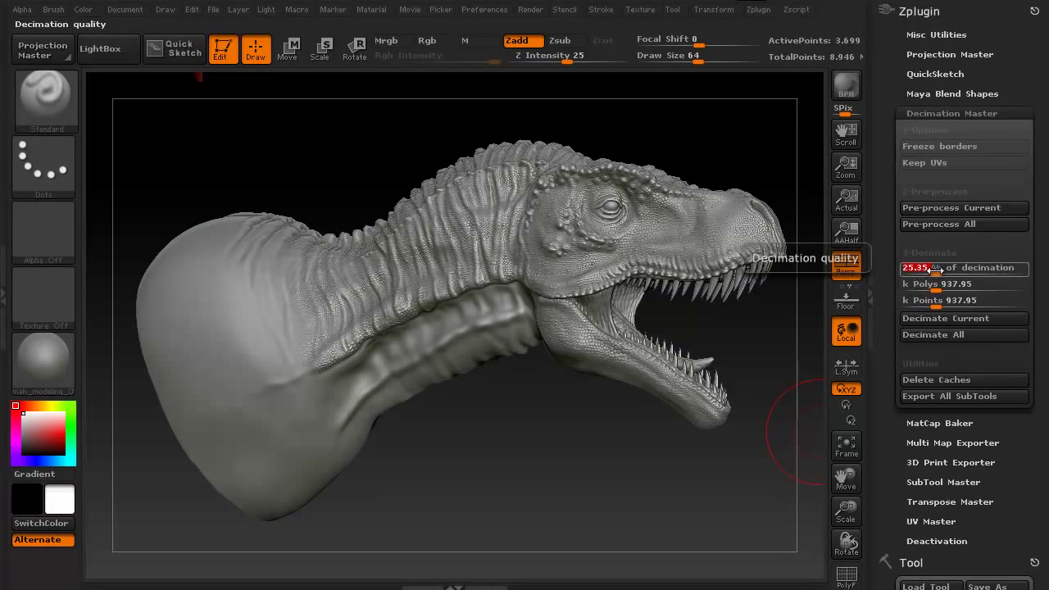
pyautogui.moveTo(938, 269); pyautogui.dragTo(916, 271)
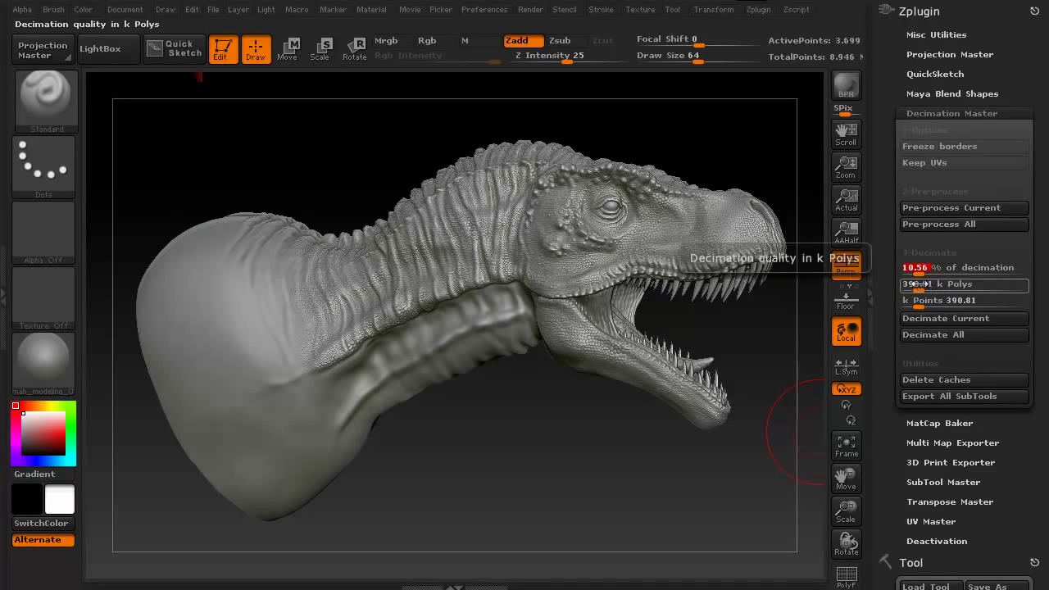
# Lower the decimation percentage to 3.52.
pyautogui.moveTo(919, 271); pyautogui.dragTo(917, 270)
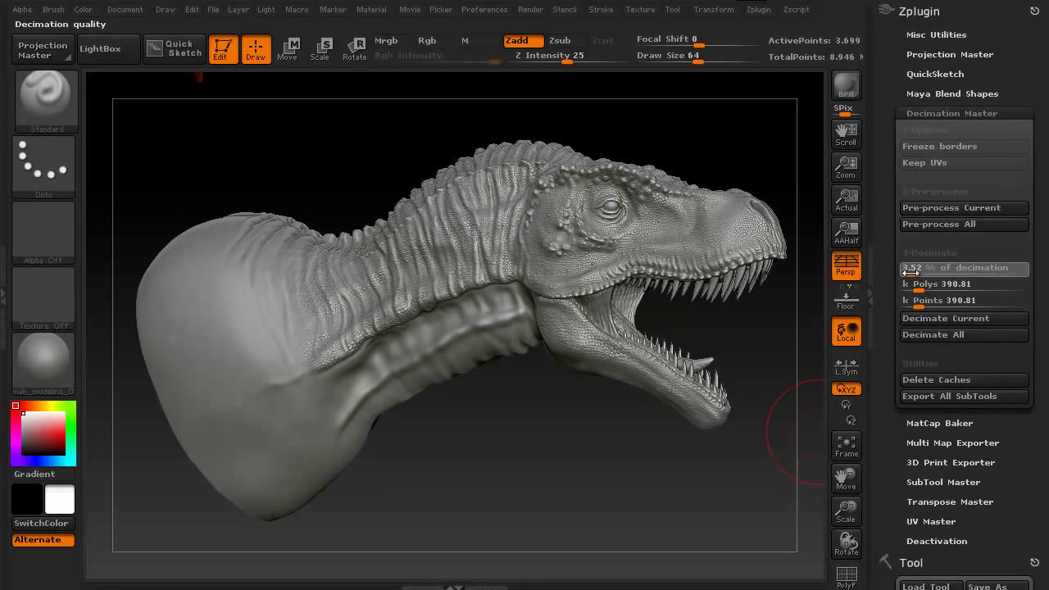
pyautogui.click(911, 272)
pyautogui.click(909, 268)
pyautogui.click(916, 284)
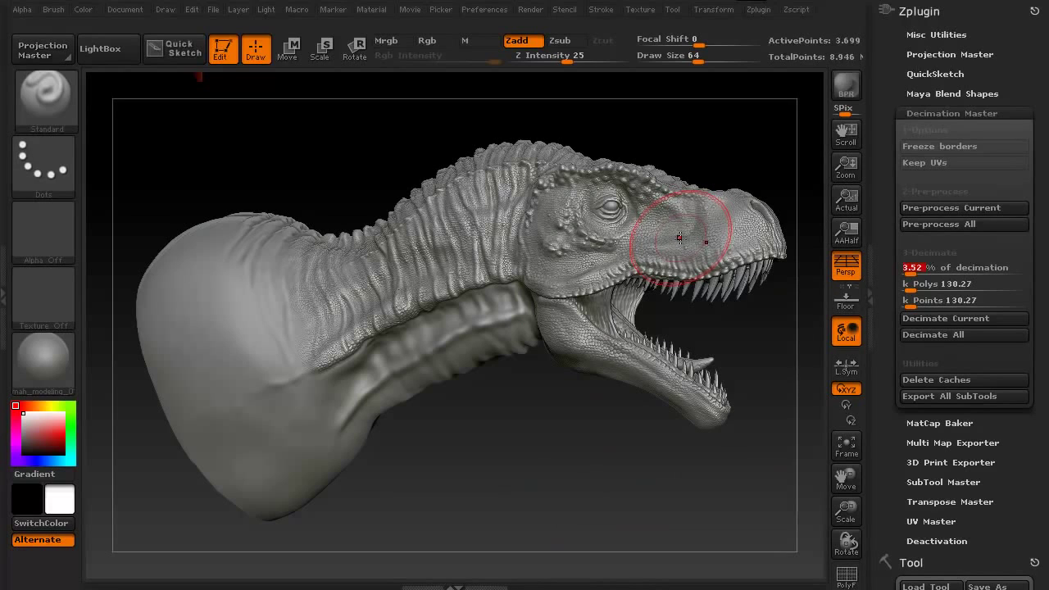
# Adjust the decimation percentage through 7.74 and 6.33 and set it to 5.63.
pyautogui.moveTo(914, 270); pyautogui.dragTo(915, 271)
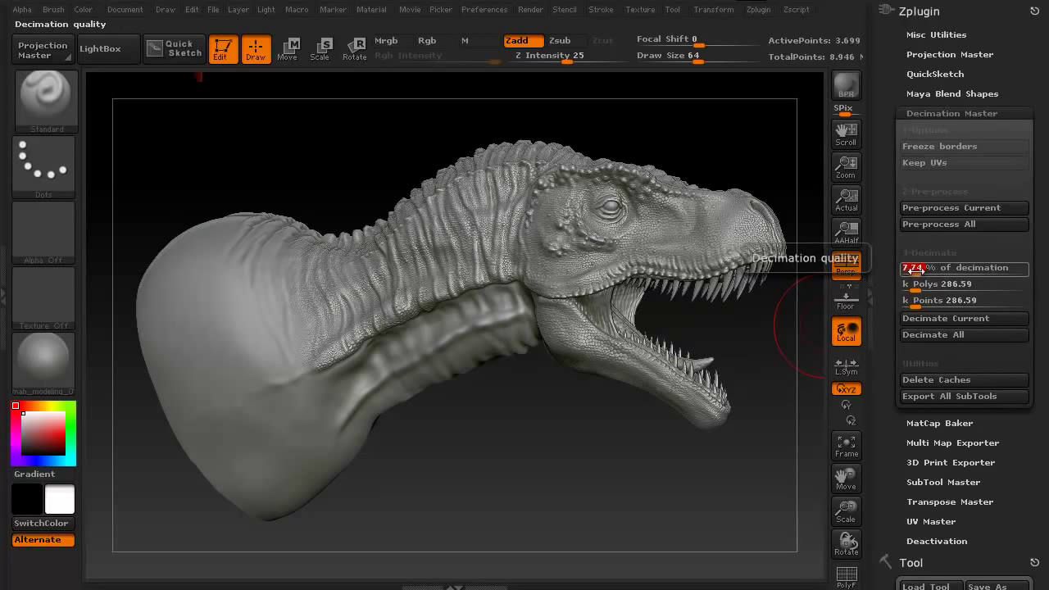
pyautogui.write('3.52')
pyautogui.press('Return')
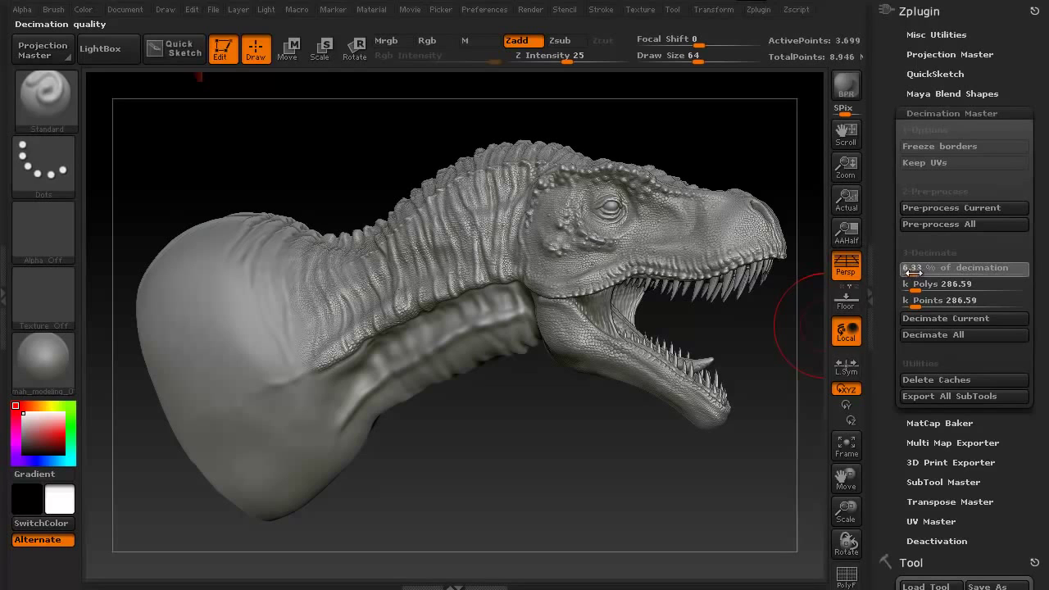
pyautogui.click(913, 271)
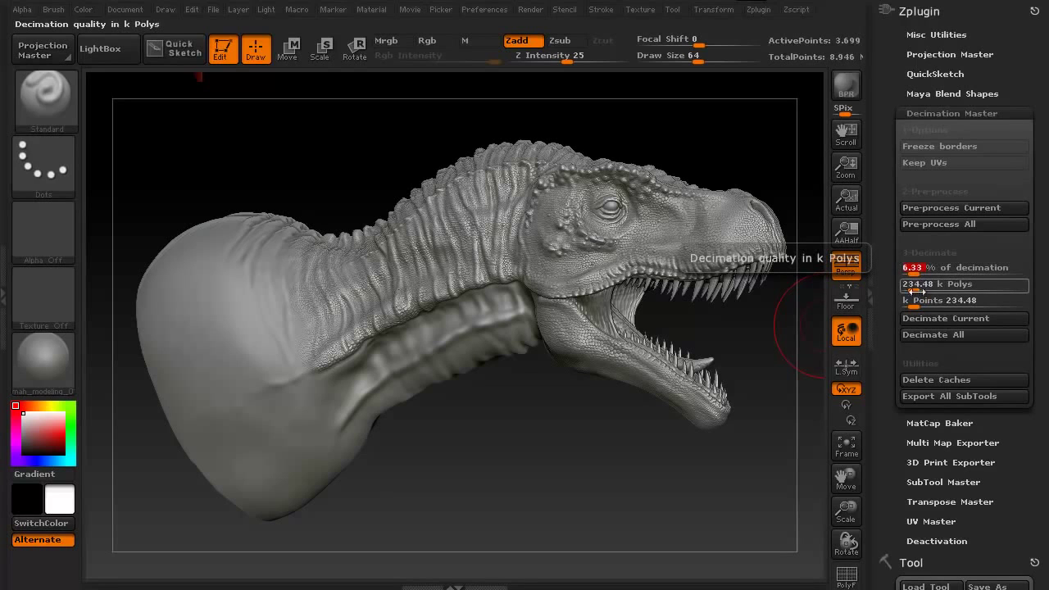
pyautogui.write('5.63')
pyautogui.press('Return')
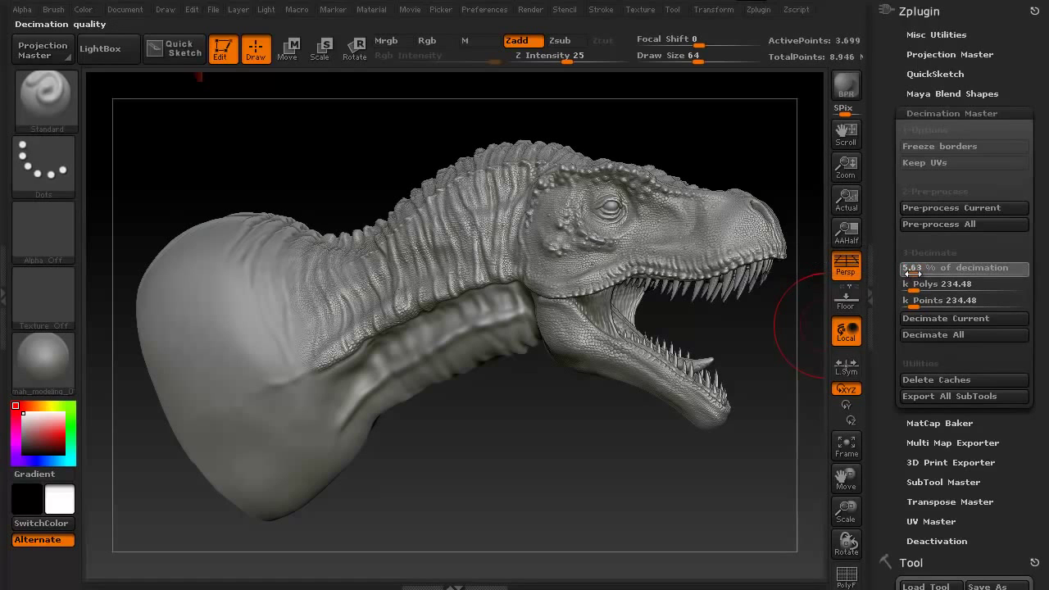
pyautogui.click(913, 284)
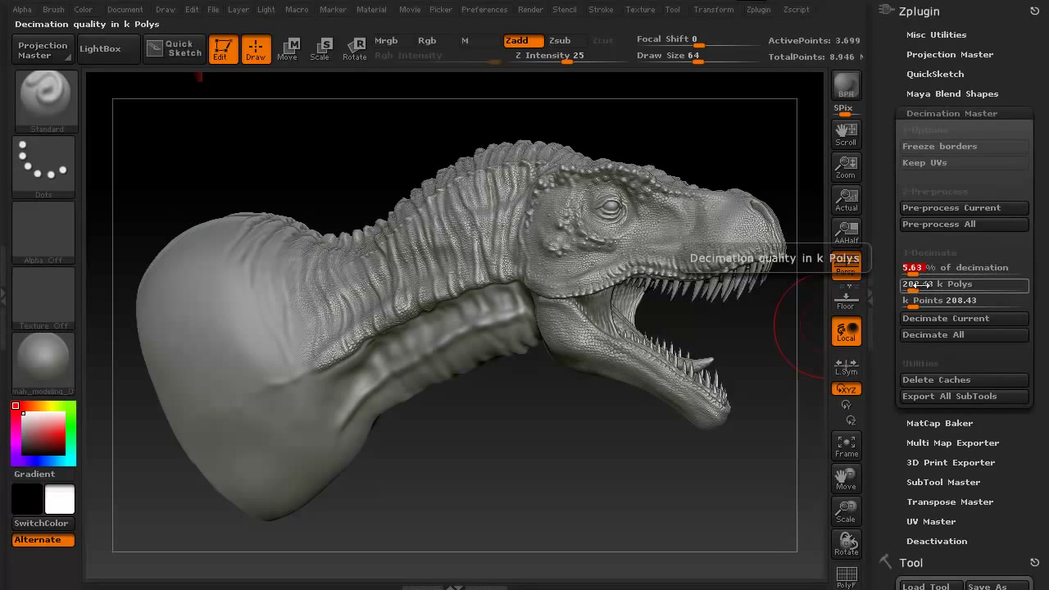
# Pre-process the current Trex_034a subtool for decimation.
pyautogui.moveTo(552, 483)
pyautogui.mouseDown()
pyautogui.moveTo(555, 491)
pyautogui.moveTo(550, 478)
pyautogui.moveTo(536, 483)
pyautogui.moveTo(714, 508)
pyautogui.mouseUp()
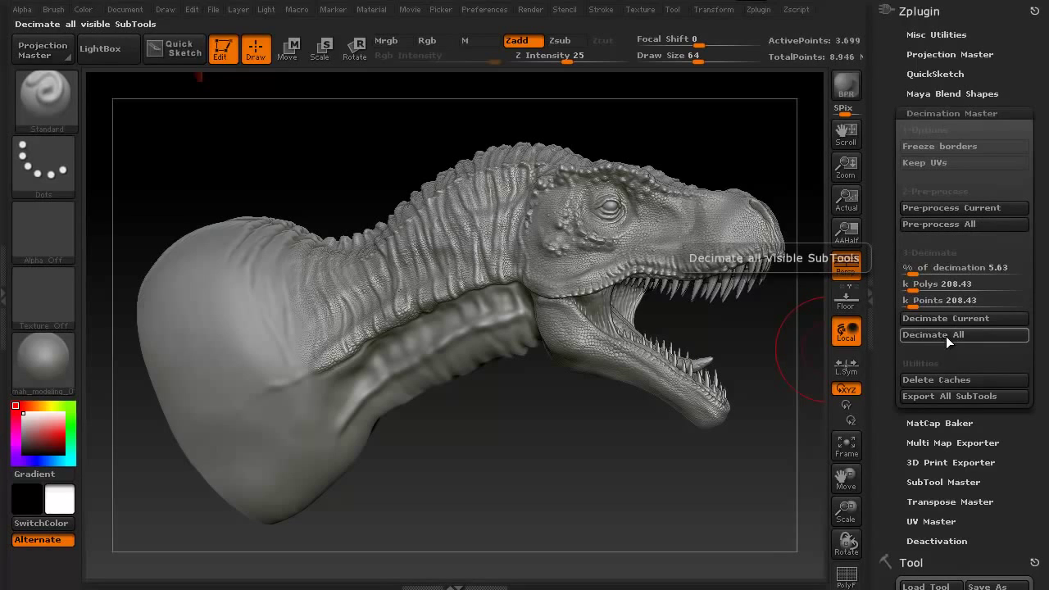
pyautogui.click(968, 206)
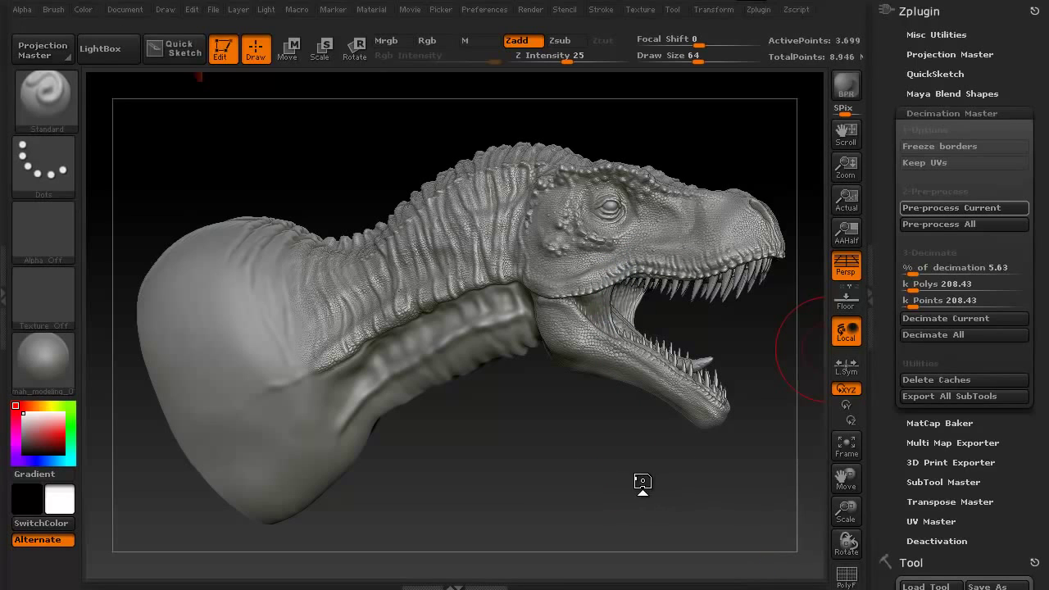
# Decimate the current Trex_034a subtool at 5.63 percent.
pyautogui.click(942, 319)
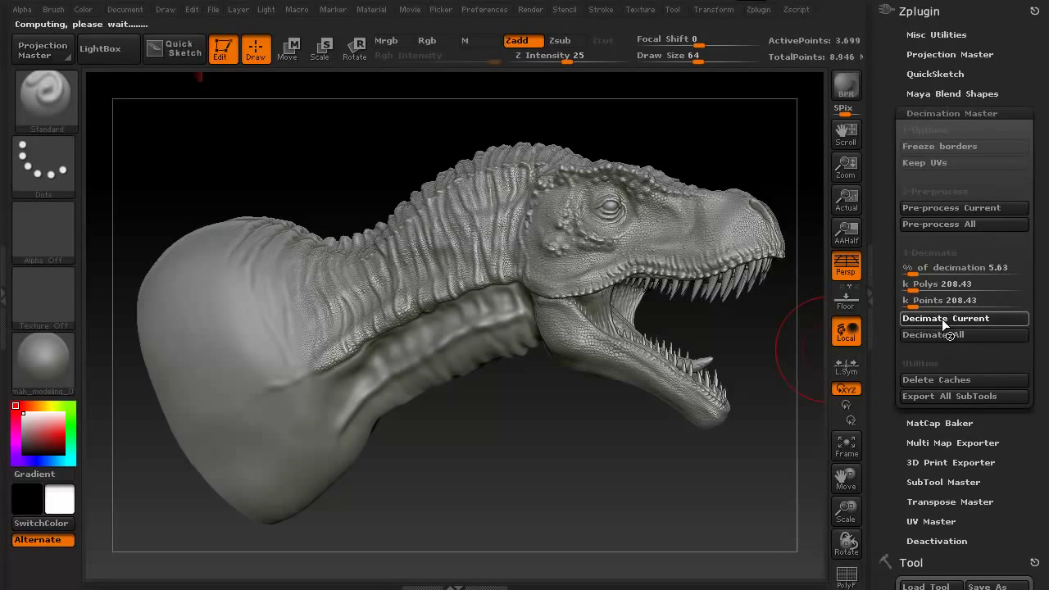
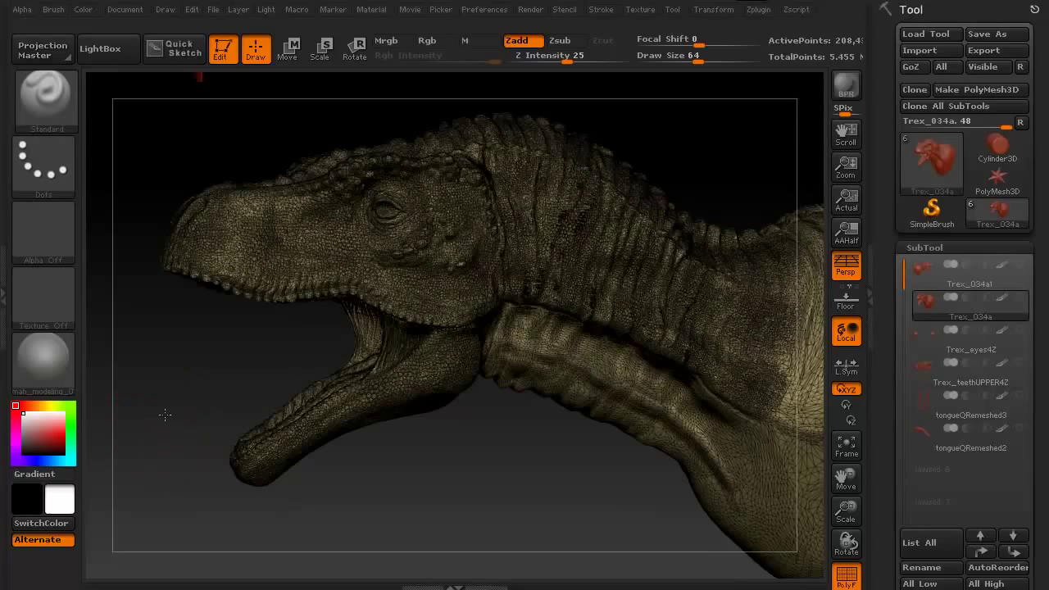
# Examine the decimated subtool's wireframe across the head, neck and flat back end, and turn off the wireframe display.
pyautogui.moveTo(164, 415)
pyautogui.mouseDown()
pyautogui.moveTo(444, 516)
pyautogui.moveTo(306, 480)
pyautogui.moveTo(351, 487)
pyautogui.mouseUp()
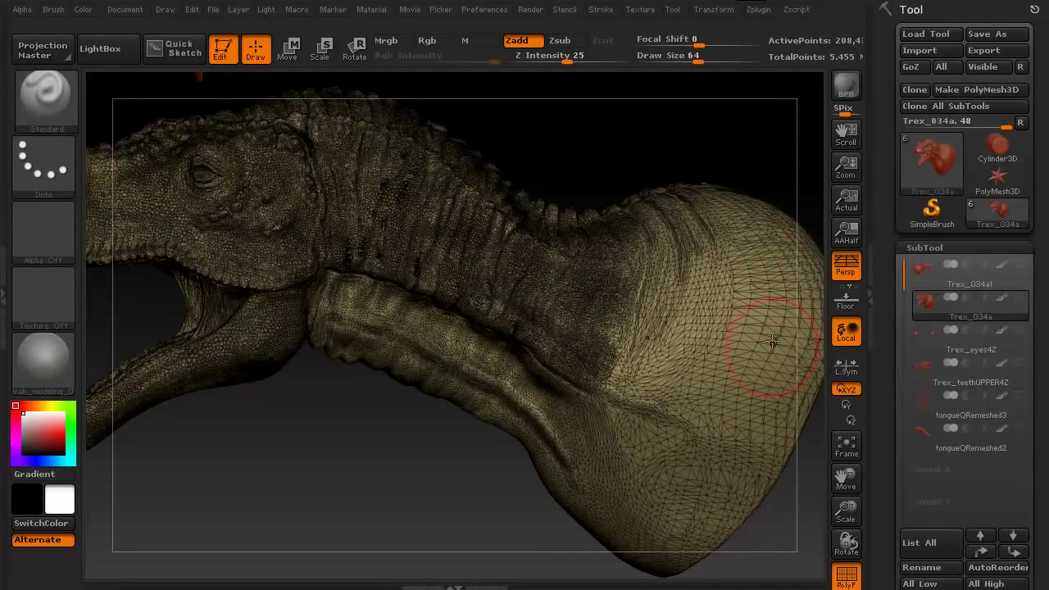
pyautogui.moveTo(449, 533); pyautogui.dragTo(476, 497)
pyautogui.keyDown('alt'); pyautogui.moveTo(380, 512); pyautogui.dragTo(521, 442); pyautogui.keyUp('alt')
pyautogui.moveTo(681, 385); pyautogui.dragTo(590, 140)
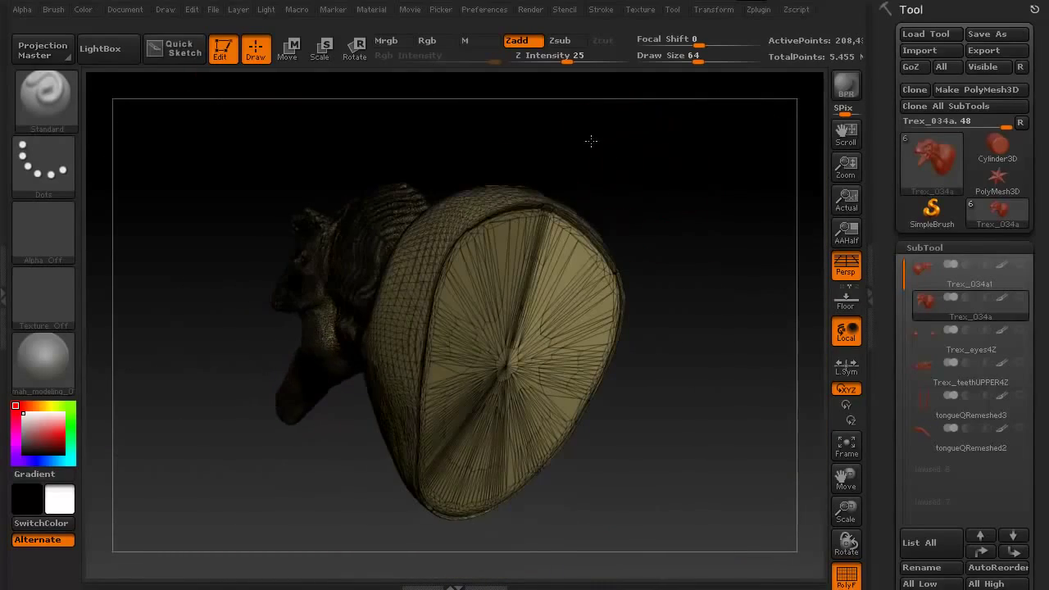
pyautogui.moveTo(291, 504); pyautogui.dragTo(459, 496)
pyautogui.hotkey('shift', 'f')
pyautogui.keyDown('alt'); pyautogui.moveTo(437, 458); pyautogui.dragTo(493, 506); pyautogui.keyUp('alt')
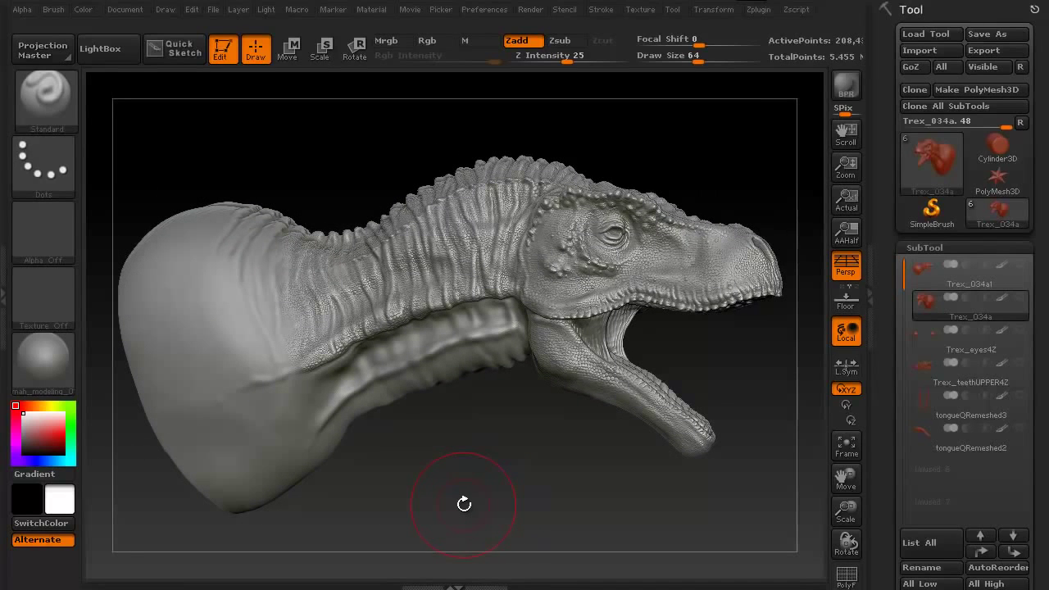
# Switch to the undecimated Trex_034a1 subtool and widen the canvas by hiding the tool settings.
pyautogui.hotkey('alt', 'Up')
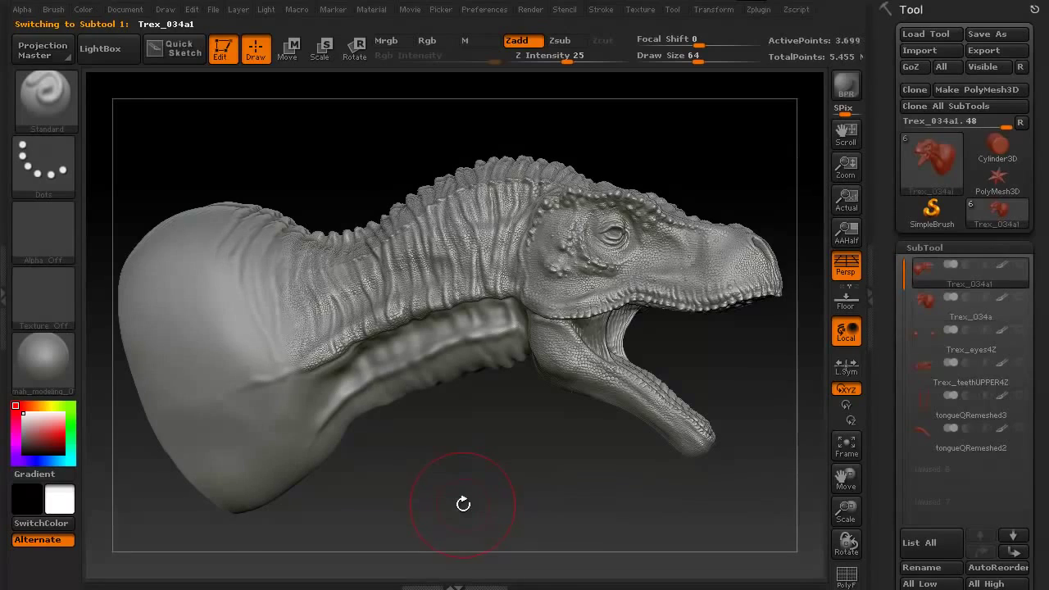
pyautogui.moveTo(458, 498); pyautogui.dragTo(431, 497)
pyautogui.keyDown('alt'); pyautogui.moveTo(511, 483); pyautogui.dragTo(519, 506); pyautogui.keyUp('alt')
pyautogui.keyDown('alt'); pyautogui.moveTo(539, 464); pyautogui.dragTo(500, 497); pyautogui.keyUp('alt')
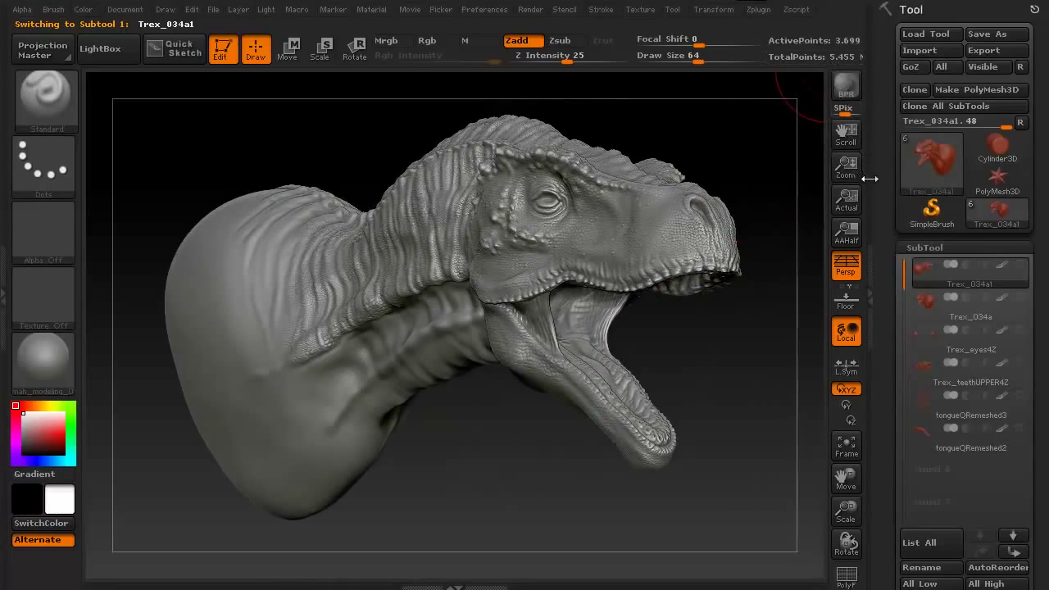
pyautogui.click(869, 178)
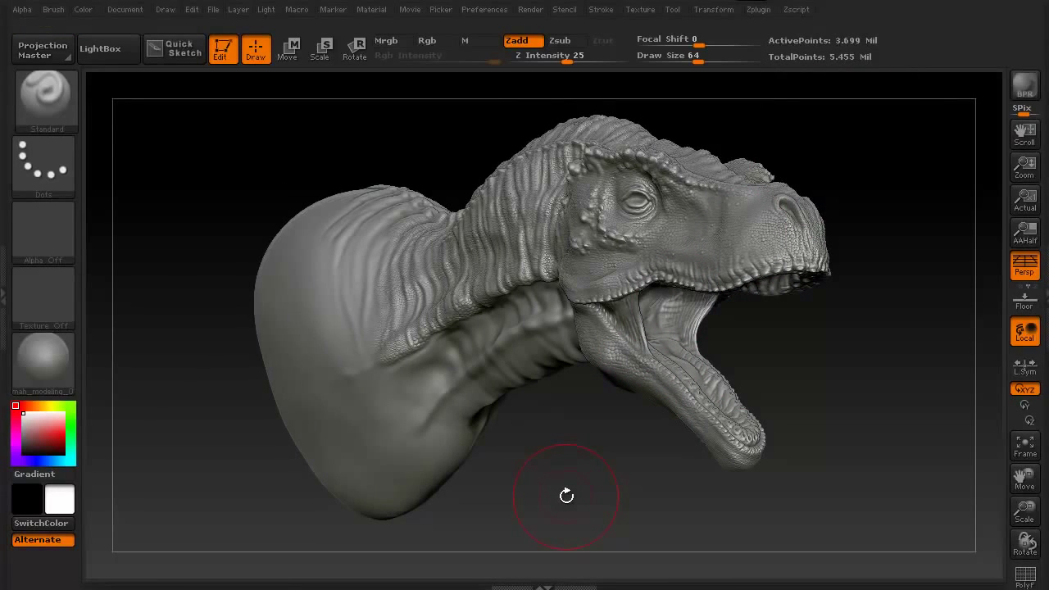
# Compare the close-up scale detail around the eye and snout between the decimated Trex_034a and the original Trex_034a1.
pyautogui.press('Down')
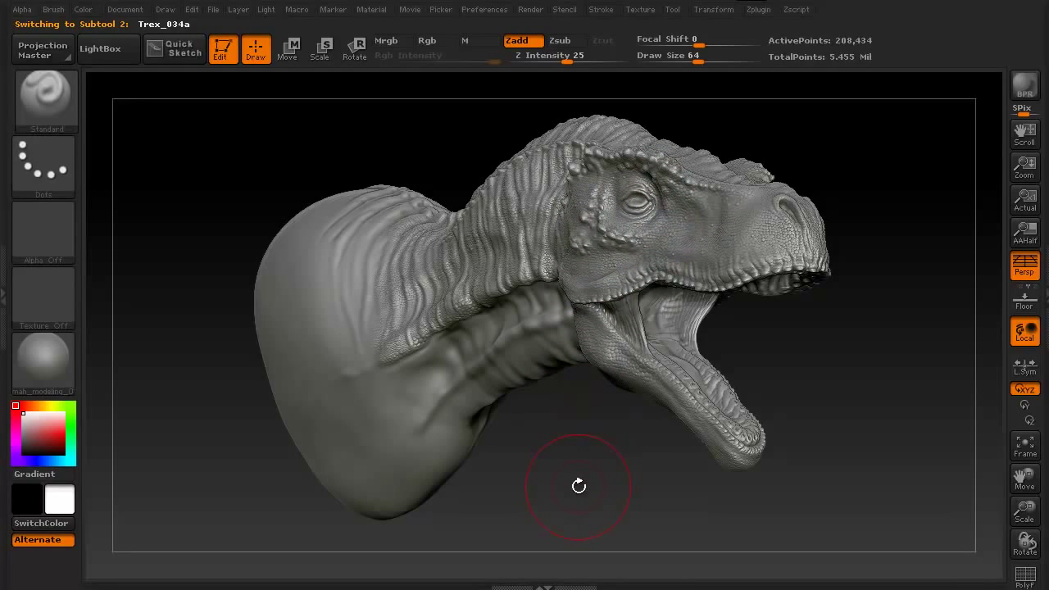
pyautogui.moveTo(579, 486); pyautogui.dragTo(596, 492)
pyautogui.keyDown('alt'); pyautogui.moveTo(561, 440); pyautogui.dragTo(611, 515); pyautogui.keyUp('alt')
pyautogui.keyDown('alt'); pyautogui.moveTo(738, 157); pyautogui.dragTo(744, 540); pyautogui.keyUp('alt')
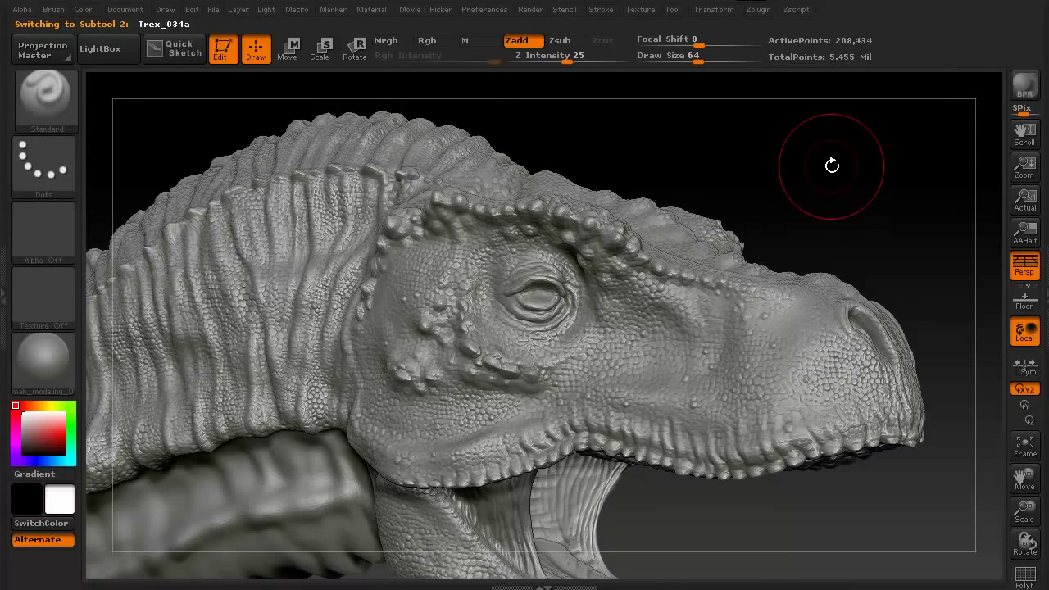
pyautogui.press('d')
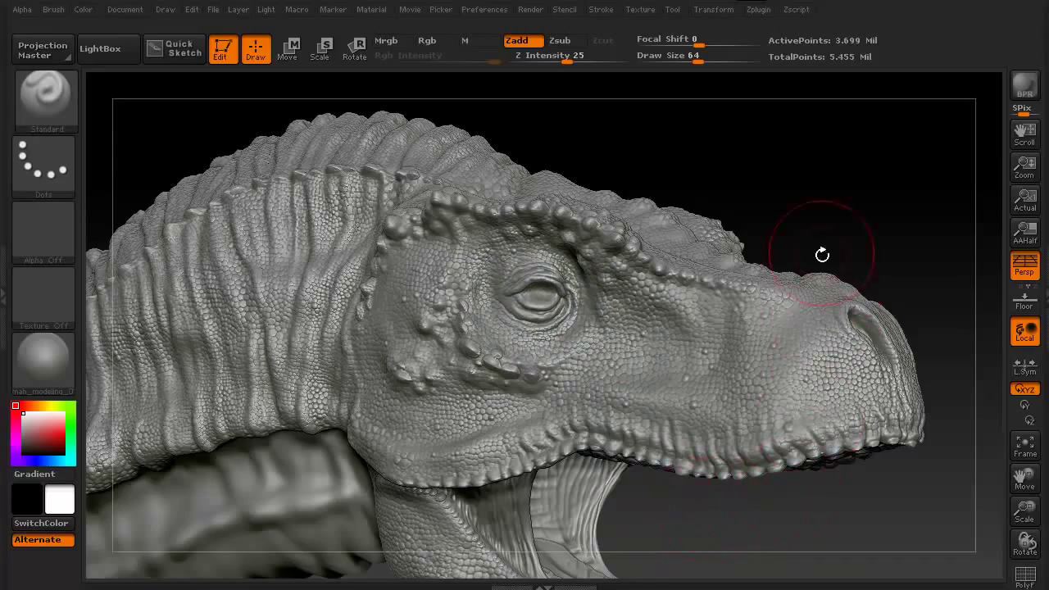
pyautogui.keyDown('alt'); pyautogui.moveTo(822, 190); pyautogui.dragTo(795, 368); pyautogui.keyUp('alt')
pyautogui.keyDown('alt'); pyautogui.moveTo(786, 213); pyautogui.dragTo(815, 150); pyautogui.keyUp('alt')
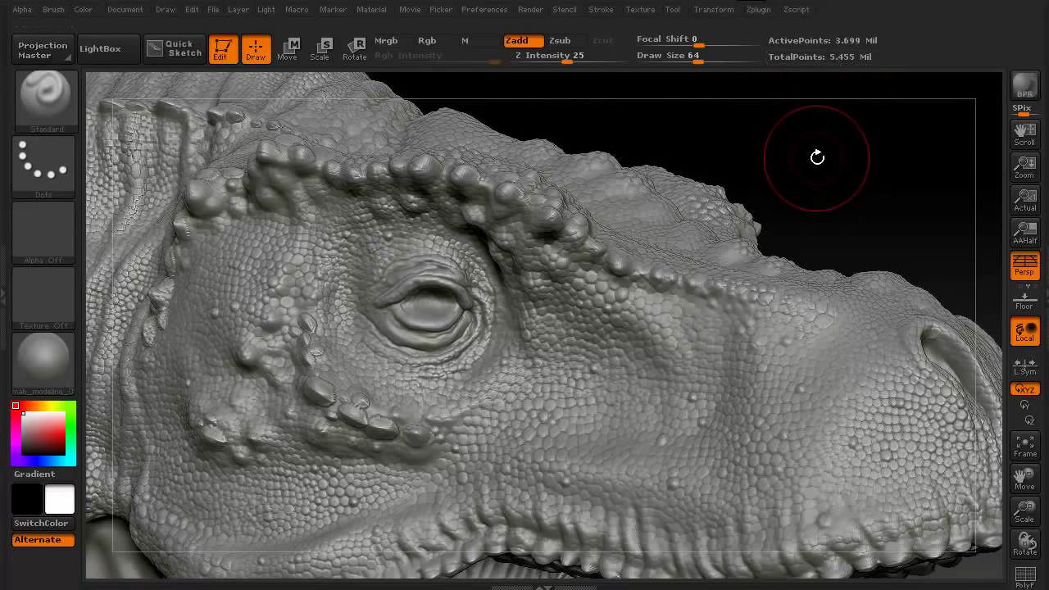
pyautogui.press('Down')
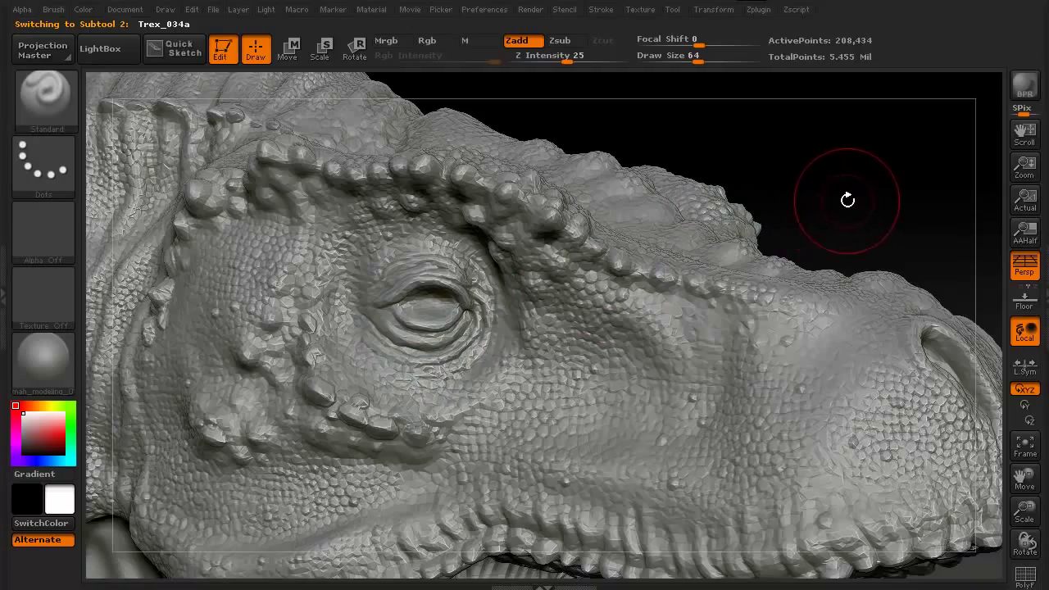
# Compare the decimated and original subtools across the whole head and neck, finishing on Trex_034a.
pyautogui.keyDown('alt'); pyautogui.moveTo(848, 200); pyautogui.dragTo(688, 38); pyautogui.keyUp('alt')
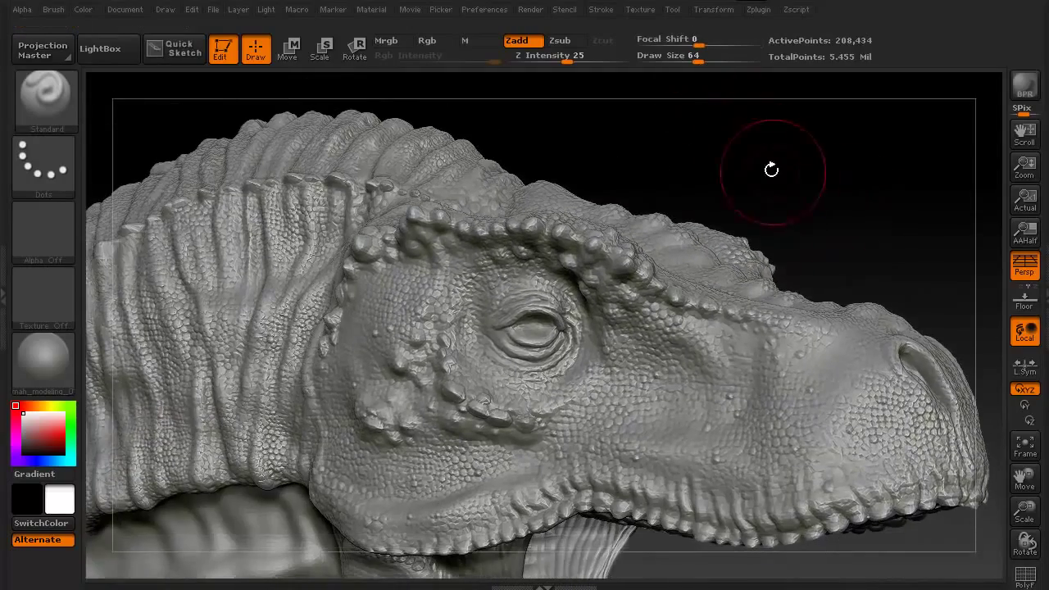
pyautogui.moveTo(771, 170); pyautogui.dragTo(442, 186)
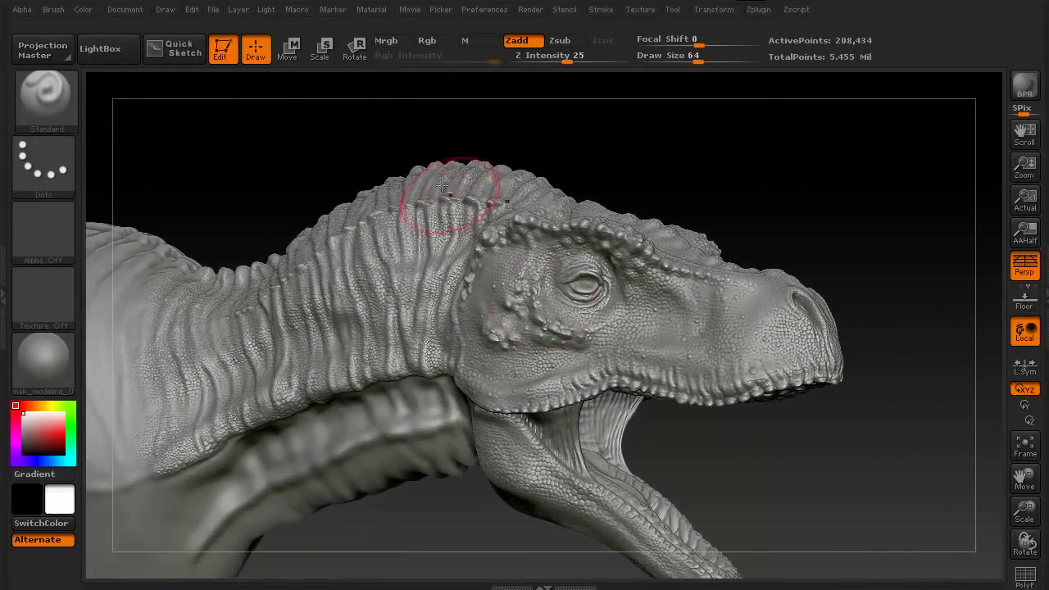
pyautogui.keyDown('alt'); pyautogui.moveTo(797, 500); pyautogui.dragTo(837, 429); pyautogui.keyUp('alt')
pyautogui.moveTo(490, 516)
pyautogui.mouseDown()
pyautogui.moveTo(502, 509)
pyautogui.moveTo(470, 501)
pyautogui.moveTo(497, 516)
pyautogui.moveTo(503, 499)
pyautogui.moveTo(465, 512)
pyautogui.moveTo(527, 513)
pyautogui.moveTo(516, 515)
pyautogui.moveTo(517, 428)
pyautogui.mouseUp()
pyautogui.press('Up')
pyautogui.press('Down')
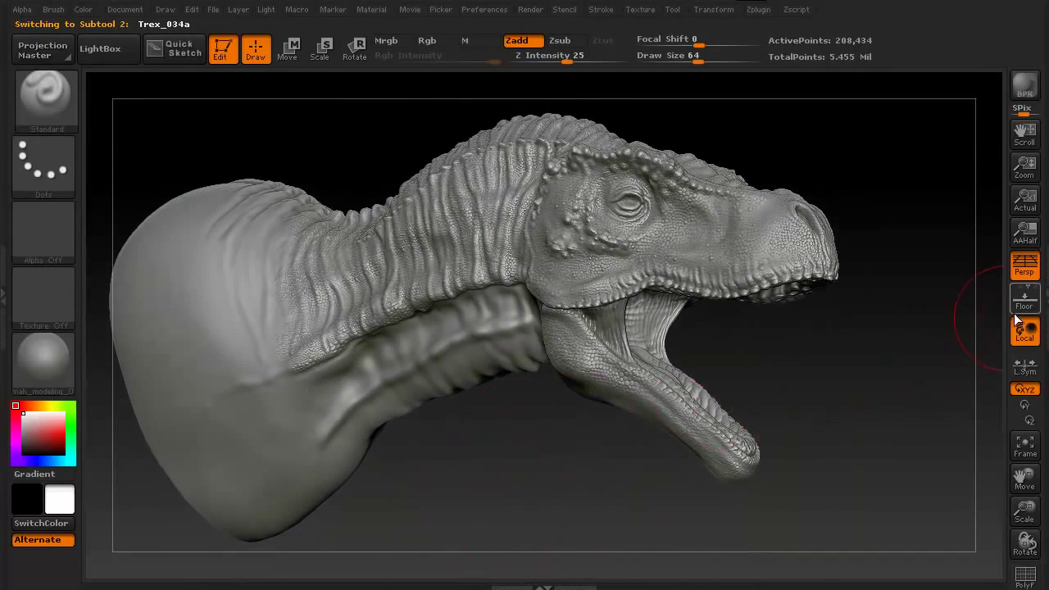
# Bring back the subtool list and select the Trex_eyes4Z subtool to check its active point count.
pyautogui.click(1044, 301)
pyautogui.keyDown('alt'); pyautogui.moveTo(705, 374); pyautogui.dragTo(754, 385); pyautogui.keyUp('alt')
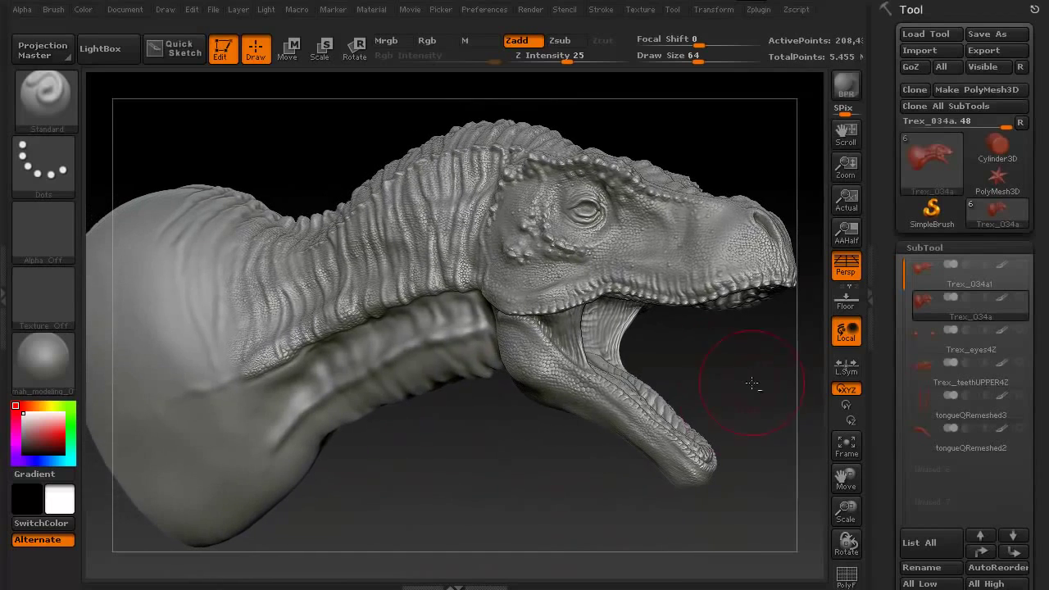
pyautogui.moveTo(532, 484); pyautogui.dragTo(499, 492)
pyautogui.moveTo(932, 348)
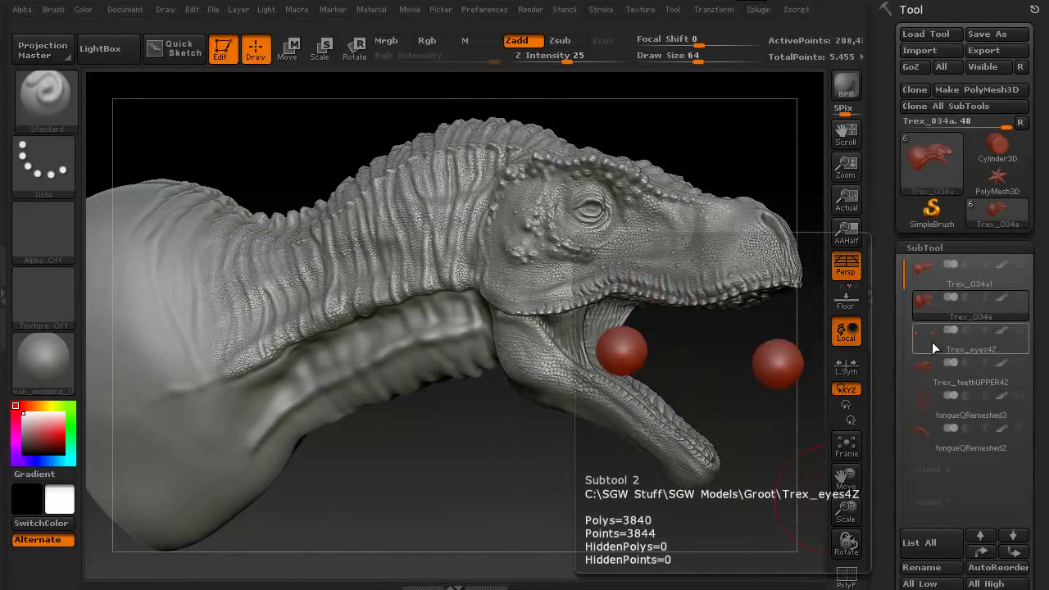
pyautogui.click(964, 347)
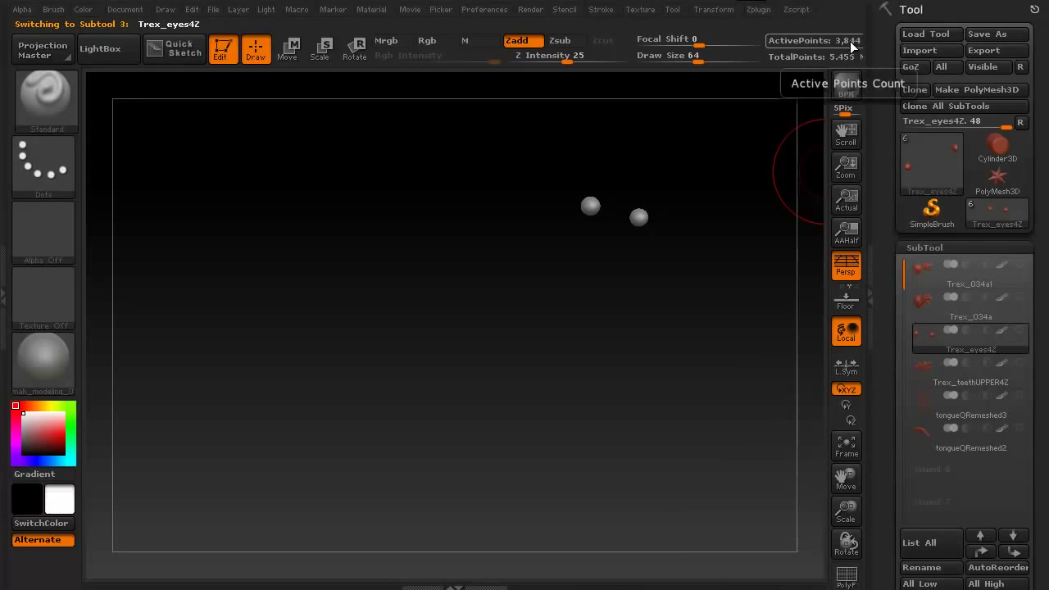
# Select the Trex_teethUPPER4Z subtool and lower it to subdivision level 2.
pyautogui.press('Down')
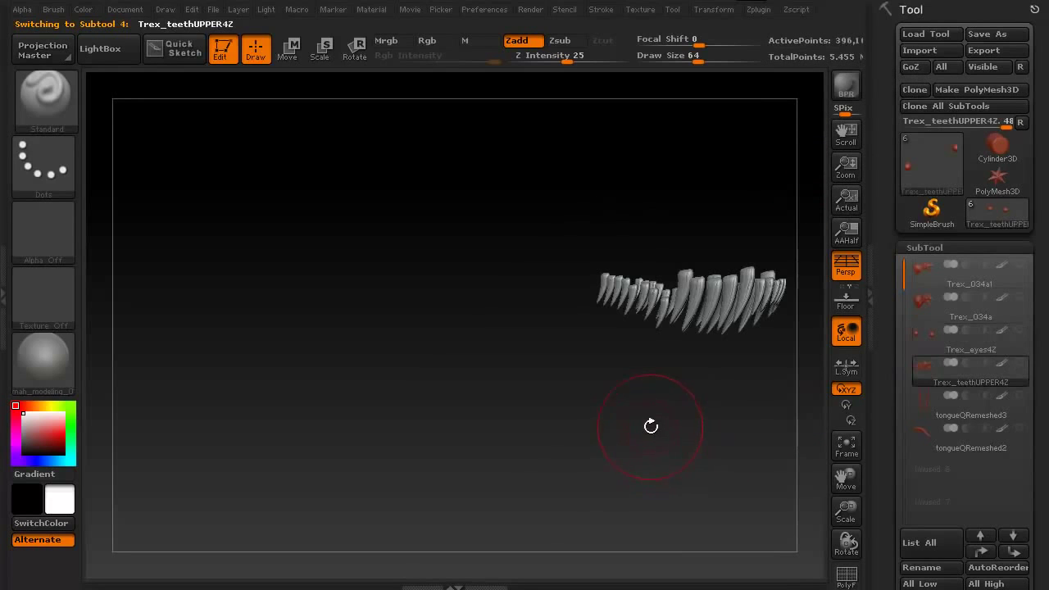
pyautogui.moveTo(581, 439)
pyautogui.mouseDown()
pyautogui.moveTo(543, 447)
pyautogui.moveTo(571, 447)
pyautogui.mouseUp()
pyautogui.keyDown('alt'); pyautogui.moveTo(642, 434); pyautogui.dragTo(482, 478); pyautogui.keyUp('alt')
pyautogui.keyDown('alt'); pyautogui.moveTo(529, 216); pyautogui.dragTo(436, 464); pyautogui.keyUp('alt')
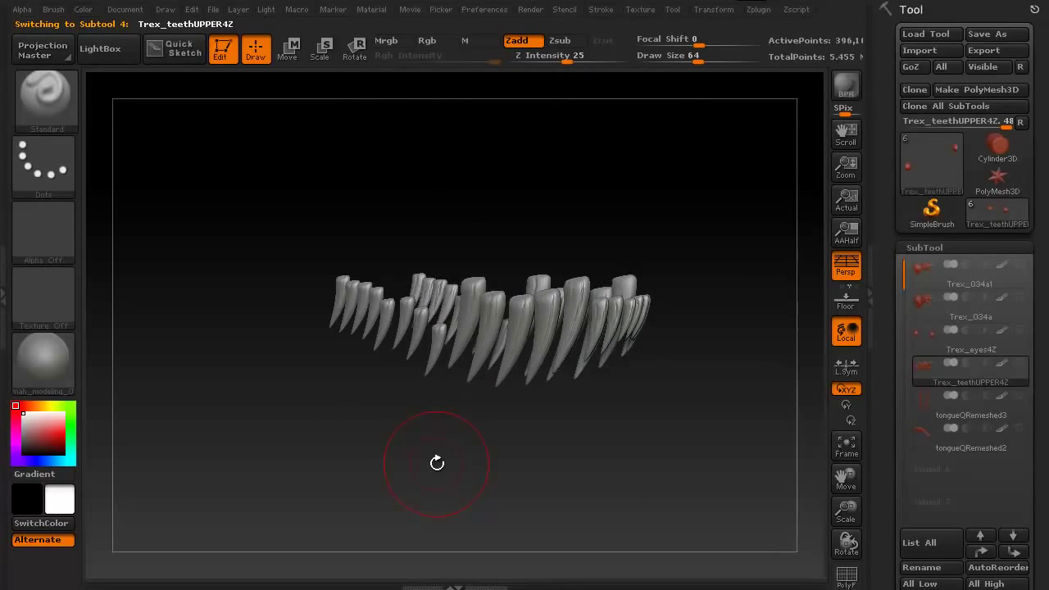
pyautogui.press('shift')
pyautogui.press('shift')
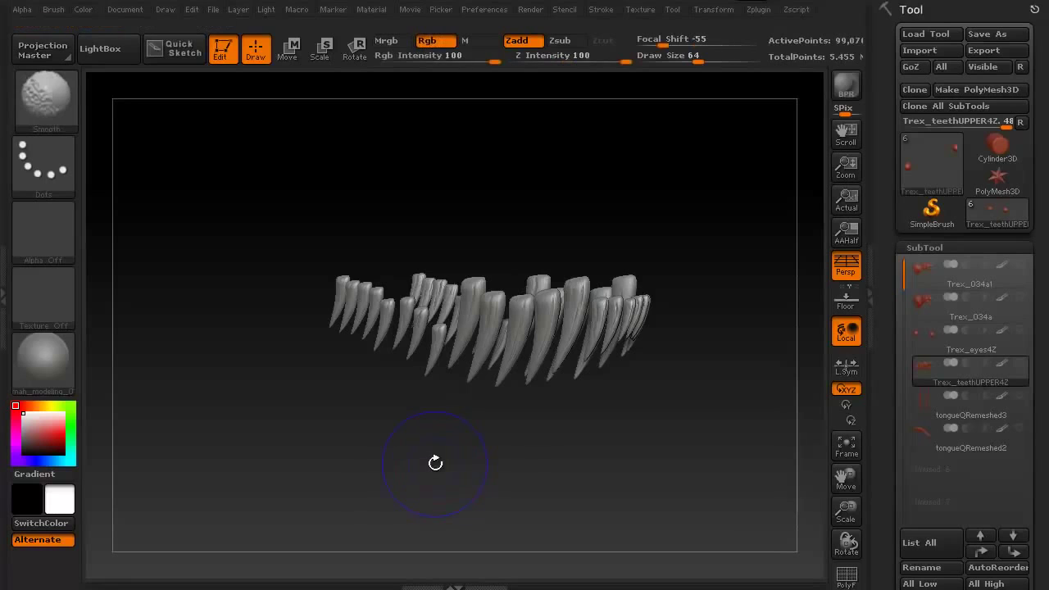
pyautogui.hotkey('shift', 'd')
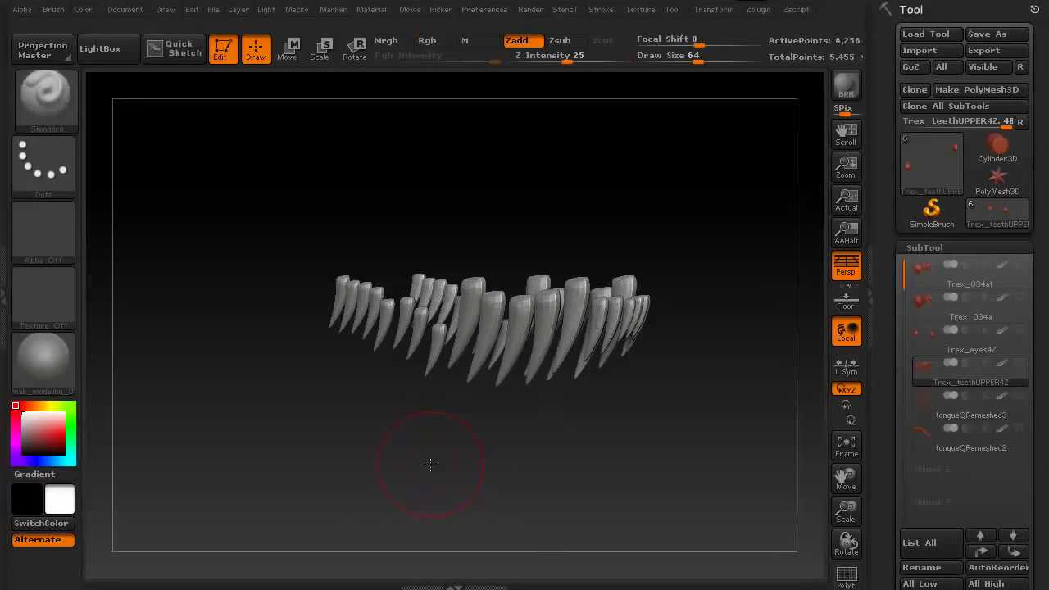
pyautogui.moveTo(429, 461)
pyautogui.mouseDown()
pyautogui.moveTo(438, 456)
pyautogui.moveTo(420, 460)
pyautogui.mouseUp()
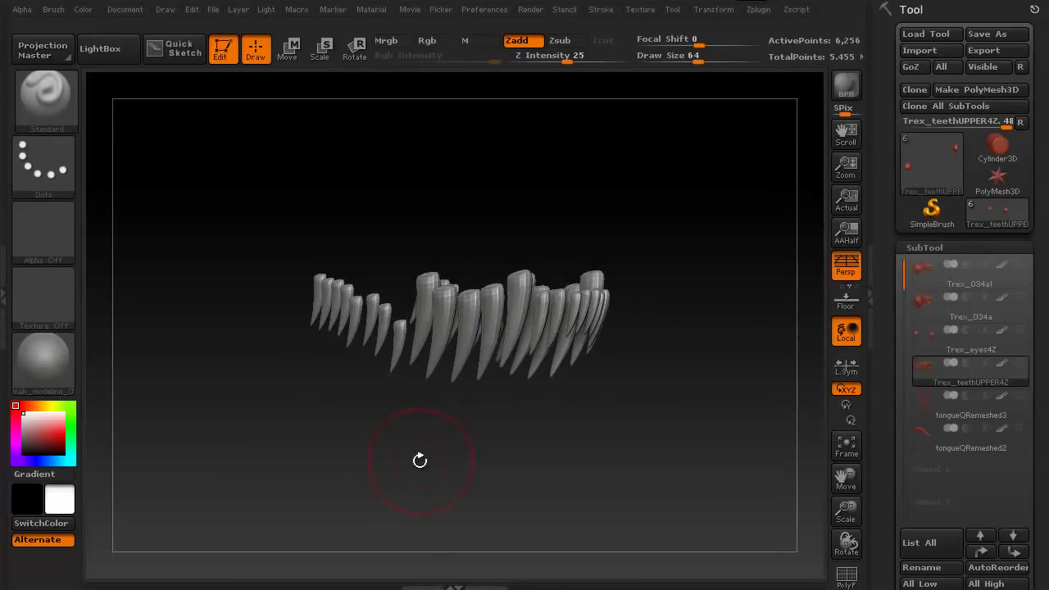
# Delete the subdivision levels above level 2 from the Trex_teethUPPER4Z subtool.
pyautogui.scroll(-10, 1035, 369)
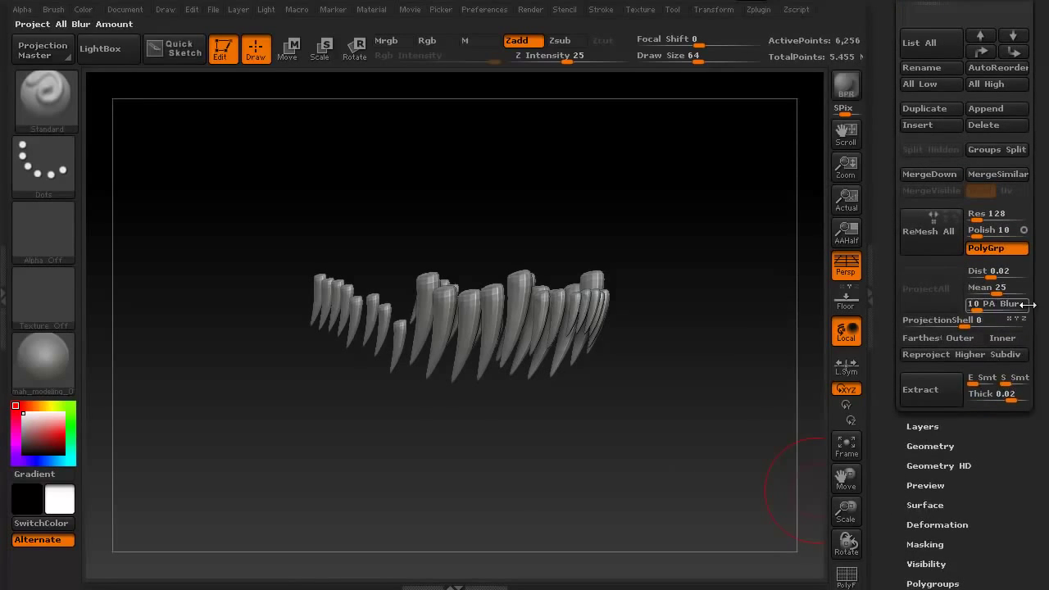
pyautogui.click(930, 446)
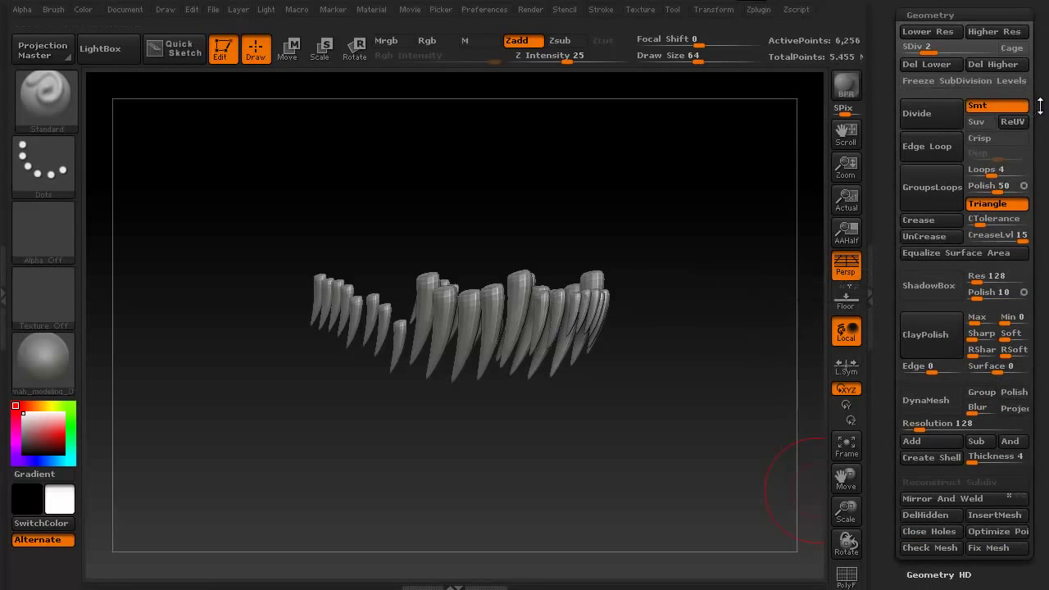
pyautogui.moveTo(1039, 107); pyautogui.dragTo(1043, 199)
pyautogui.click(989, 239)
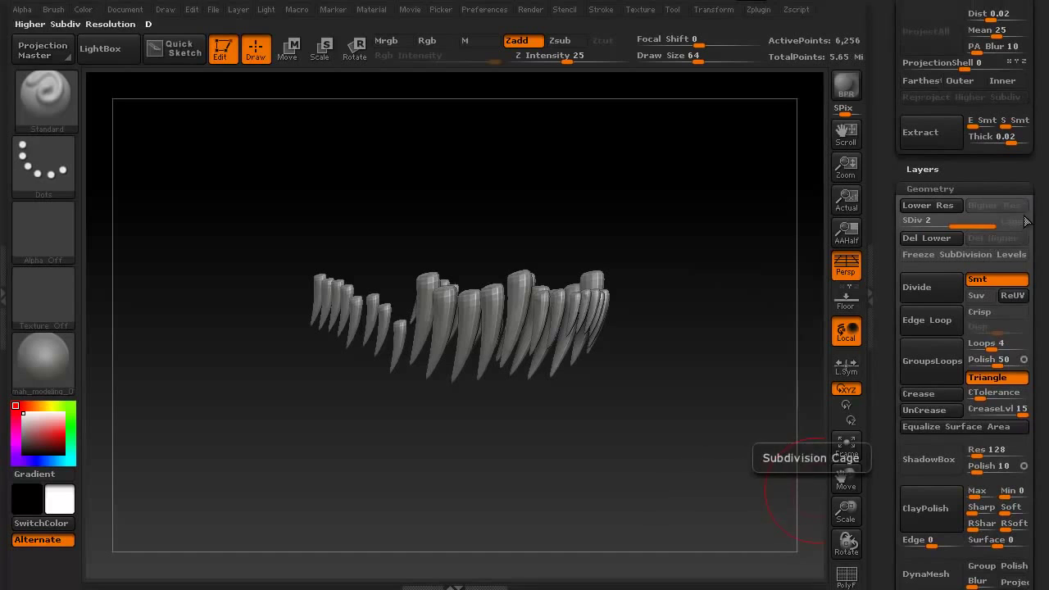
# Lower the tongueQRemeshed3 subtool, which holds the lower teeth, to subdivision level 2 and delete its higher levels.
pyautogui.scroll(7, 1035, 374)
pyautogui.click(1013, 377)
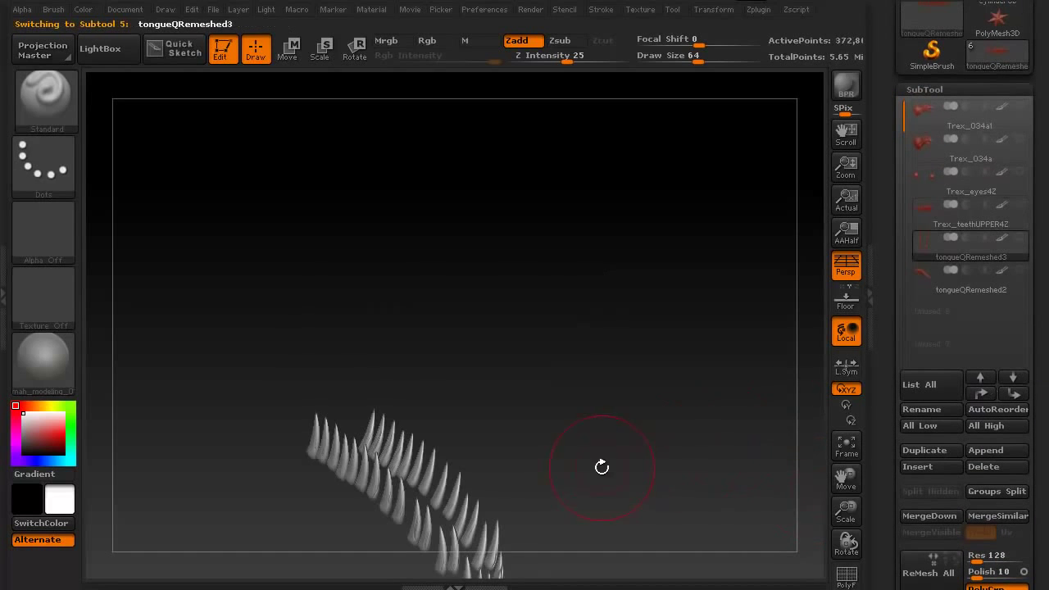
pyautogui.keyDown('alt'); pyautogui.moveTo(537, 409); pyautogui.dragTo(576, 260); pyautogui.keyUp('alt')
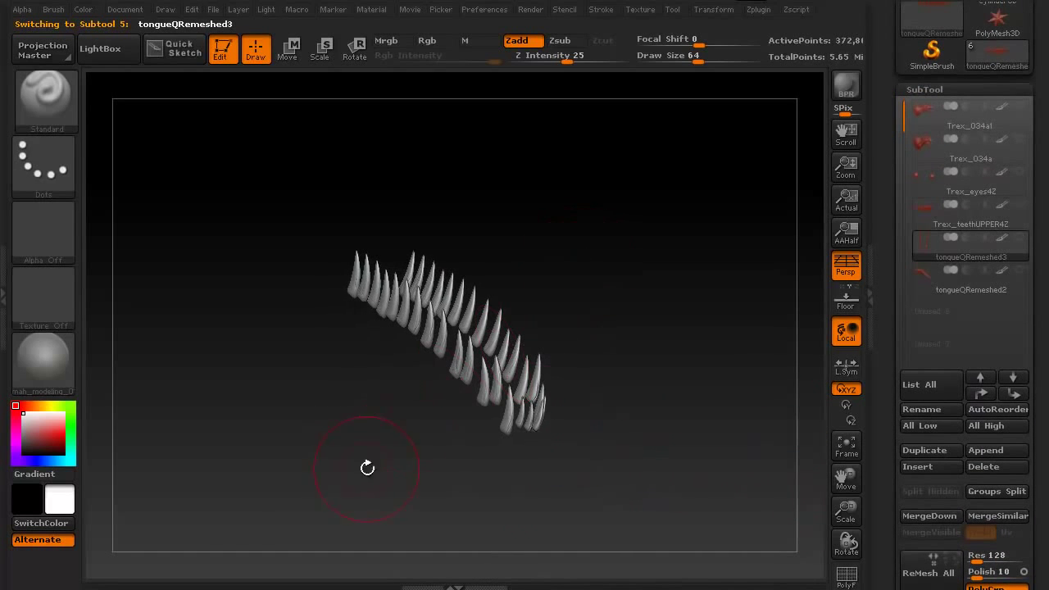
pyautogui.moveTo(368, 468); pyautogui.dragTo(367, 470)
pyautogui.press('shift')
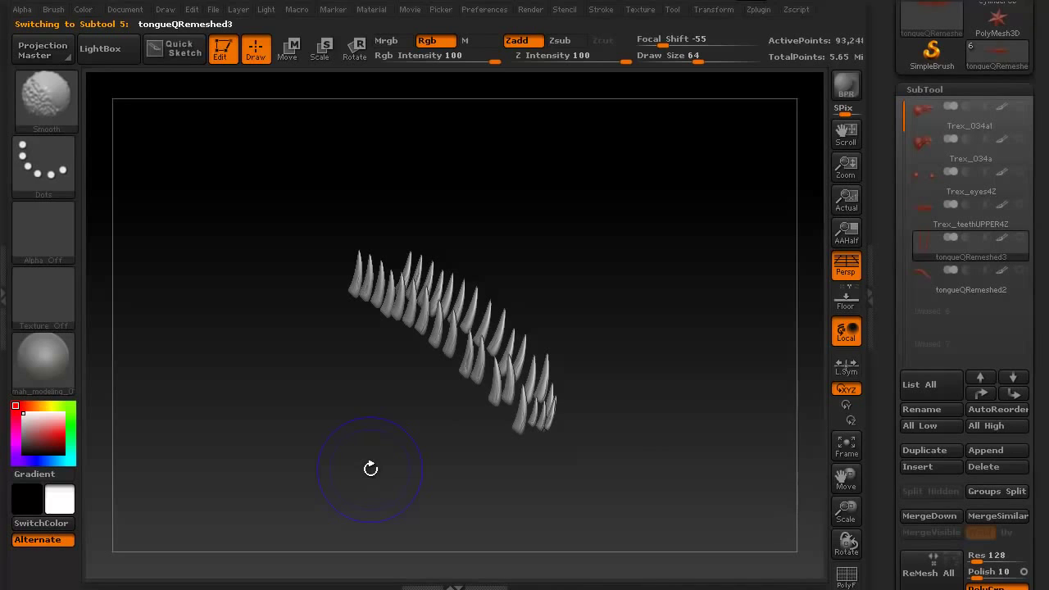
pyautogui.hotkey('shift', 'd')
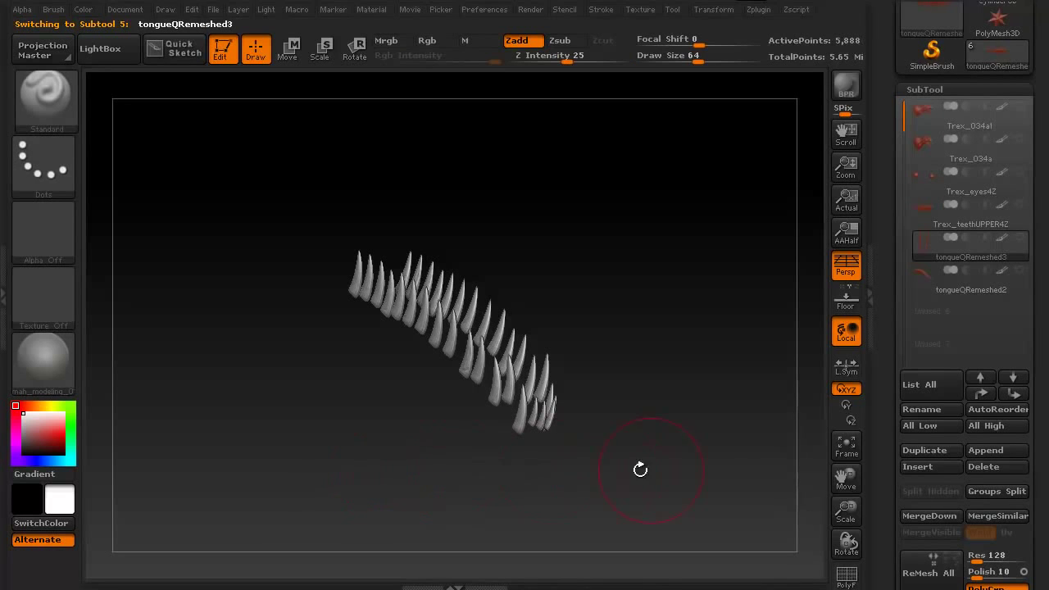
pyautogui.moveTo(1042, 472); pyautogui.dragTo(1041, 322)
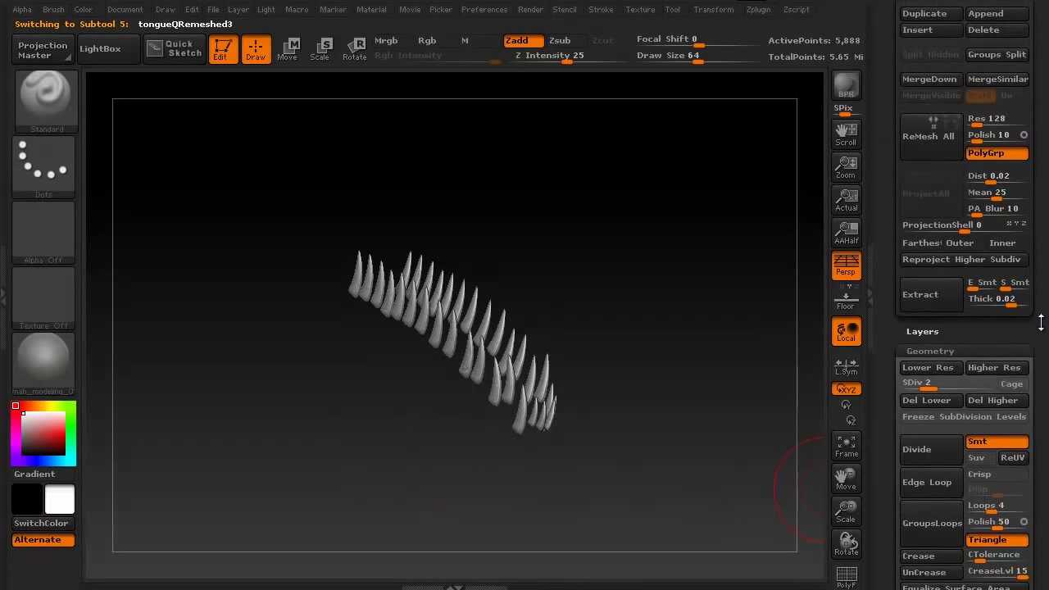
pyautogui.click(990, 399)
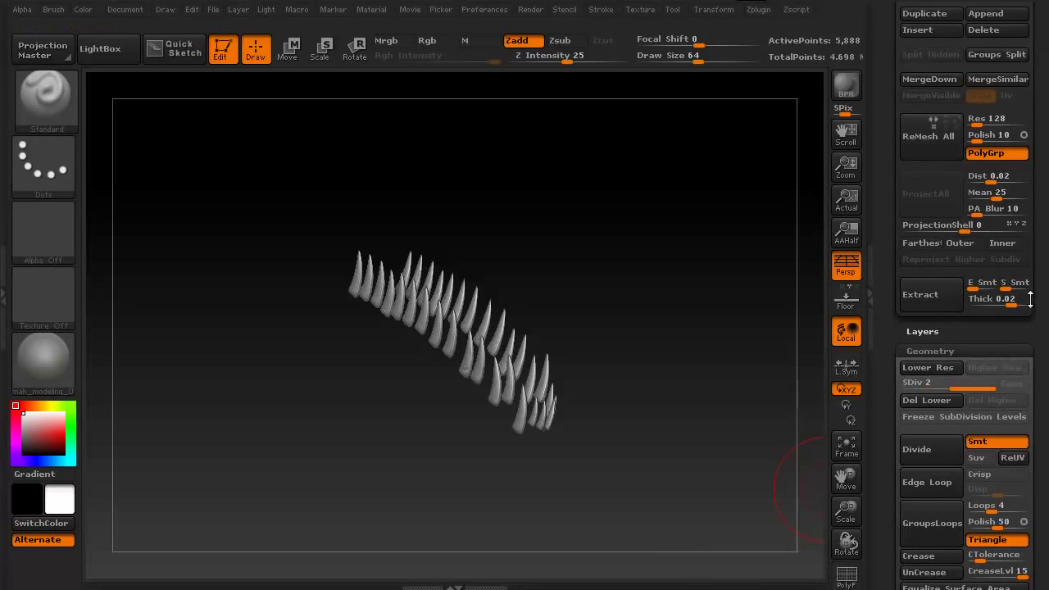
# Lower the Trex_eyes4Z subtool to subdivision level 2 and delete its higher subdivision levels.
pyautogui.moveTo(1041, 283); pyautogui.dragTo(1045, 442)
pyautogui.click(969, 288)
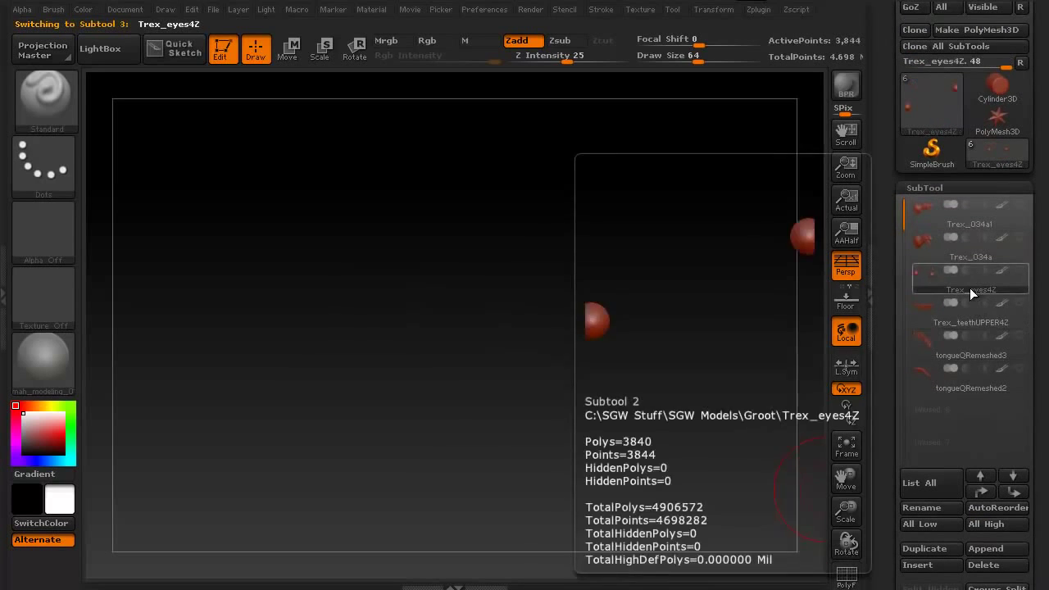
pyautogui.moveTo(471, 390); pyautogui.dragTo(445, 333)
pyautogui.press('shift')
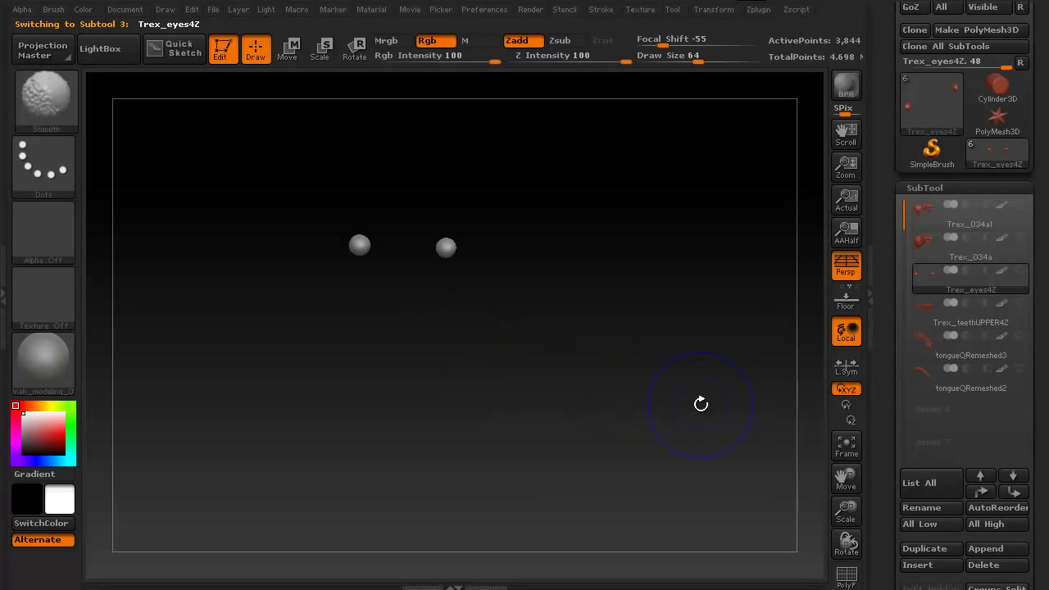
pyautogui.hotkey('shift', 'd')
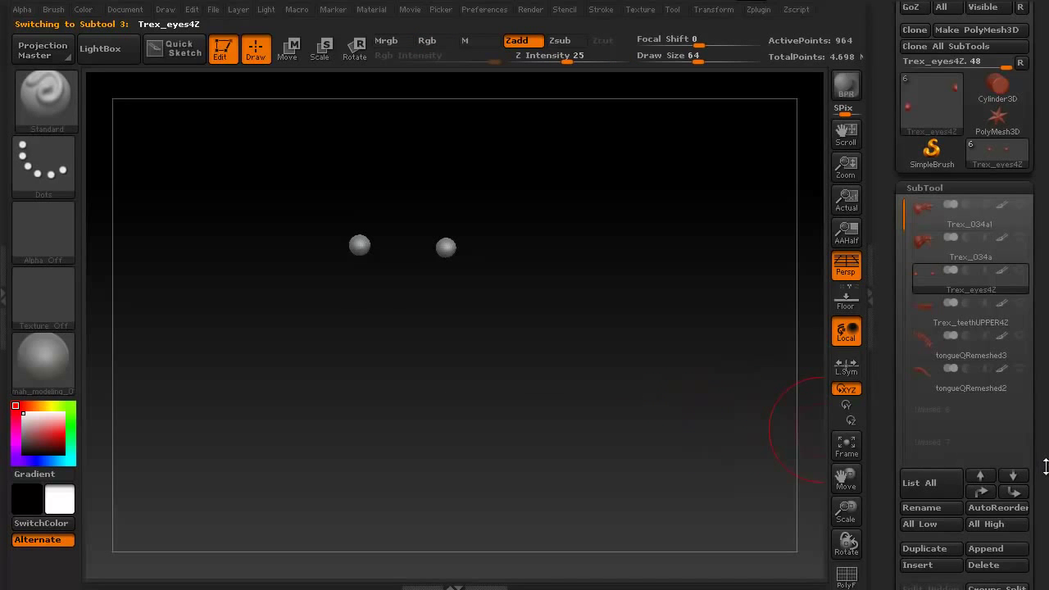
pyautogui.moveTo(1045, 466); pyautogui.dragTo(1039, 268)
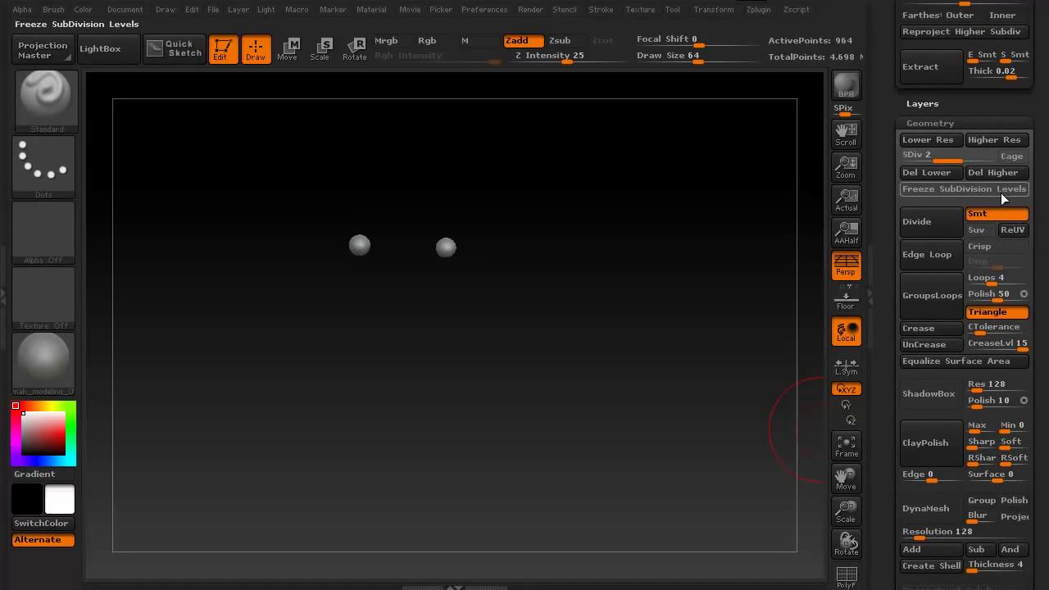
pyautogui.click(994, 171)
# Select the tongueQRemeshed2 subtool and duplicate it to keep a full-resolution copy of the tongue.
pyautogui.moveTo(1041, 129); pyautogui.dragTo(1048, 330)
pyautogui.click(967, 167)
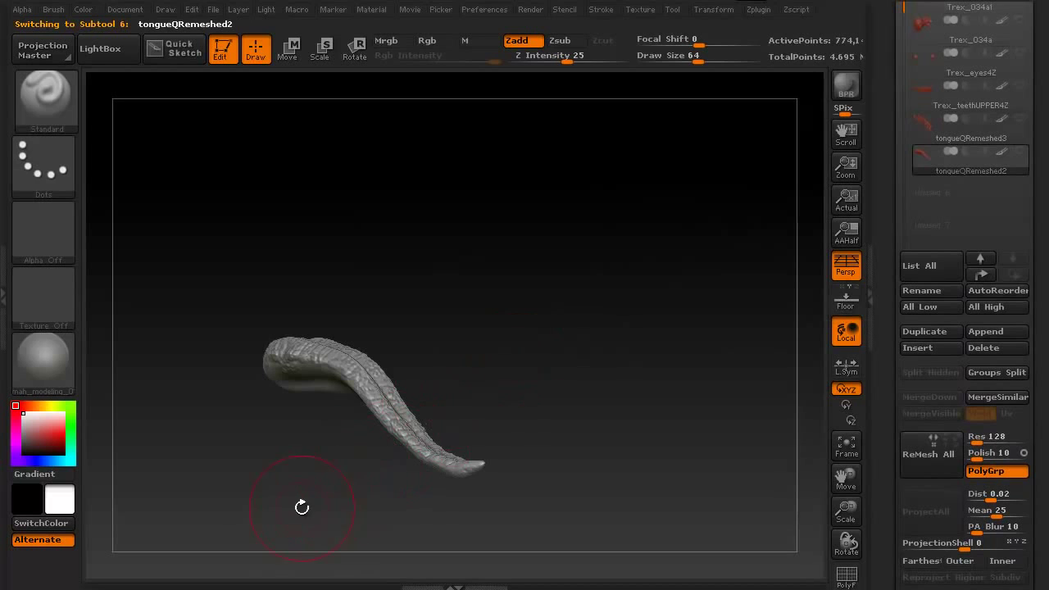
pyautogui.moveTo(302, 507)
pyautogui.mouseDown()
pyautogui.moveTo(335, 451)
pyautogui.moveTo(339, 463)
pyautogui.moveTo(339, 410)
pyautogui.moveTo(339, 454)
pyautogui.moveTo(304, 478)
pyautogui.moveTo(314, 485)
pyautogui.moveTo(299, 509)
pyautogui.mouseUp()
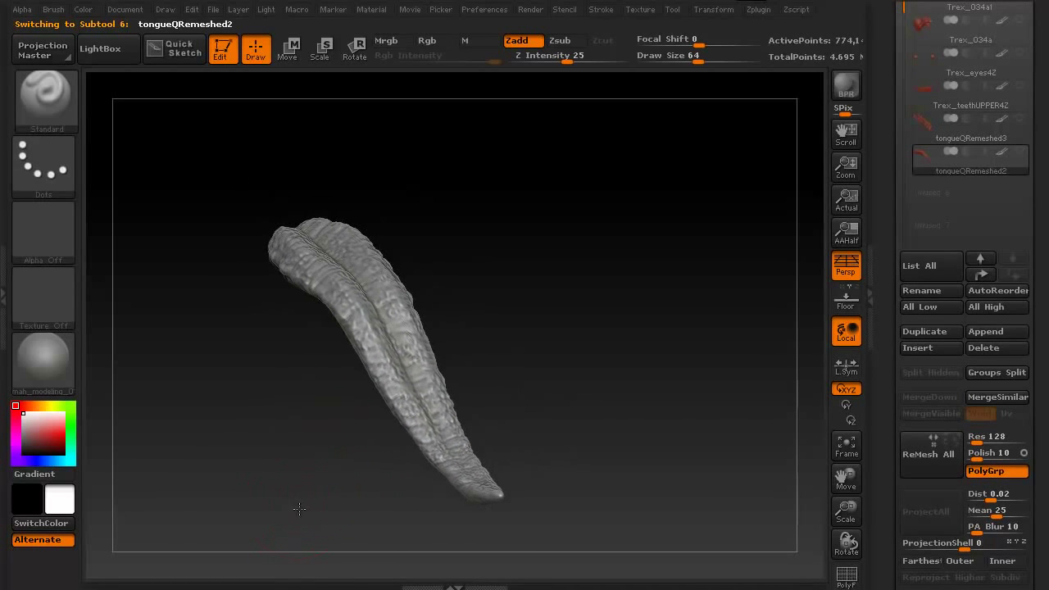
pyautogui.moveTo(1045, 214); pyautogui.dragTo(1017, 458)
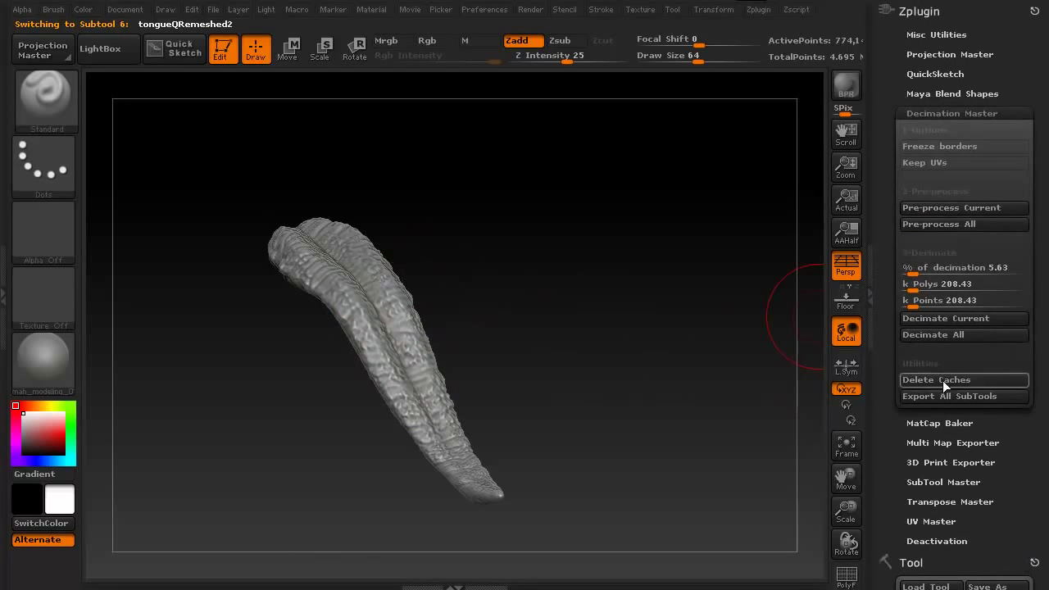
pyautogui.scroll(-10, 1025, 439)
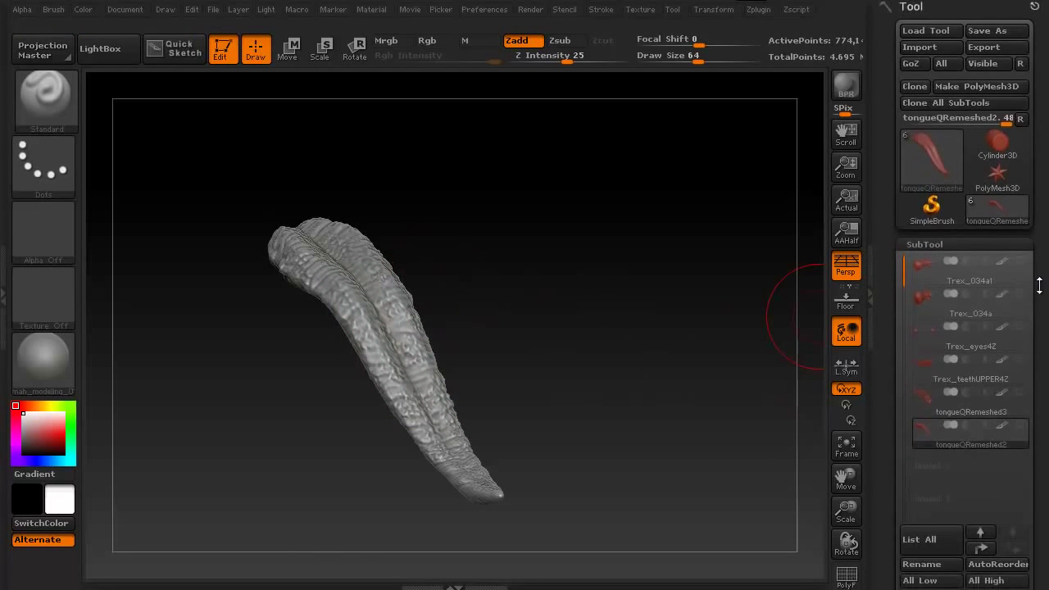
pyautogui.scroll(-3, 1042, 312)
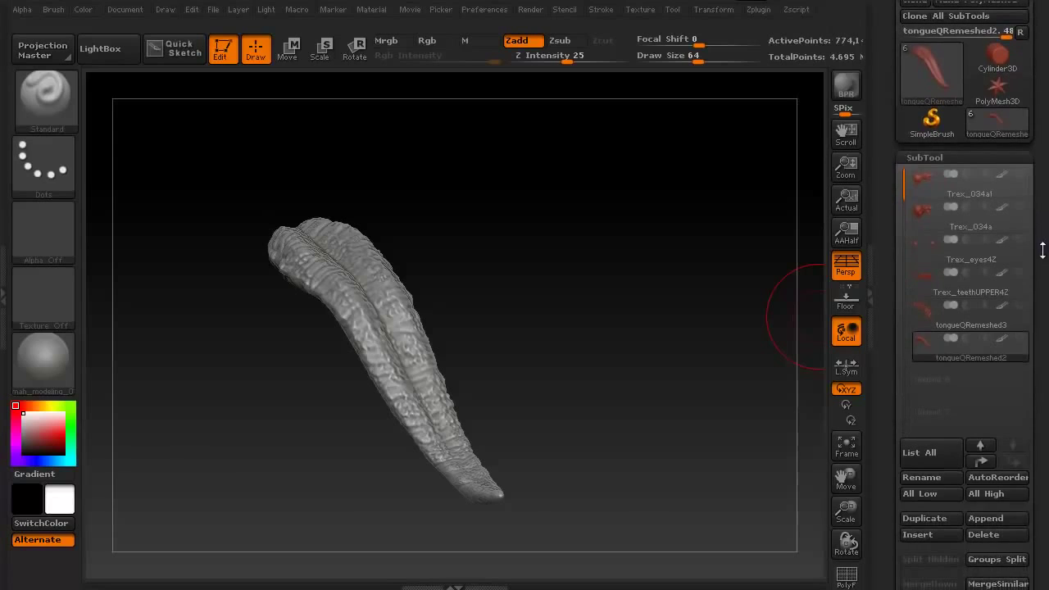
pyautogui.click(932, 517)
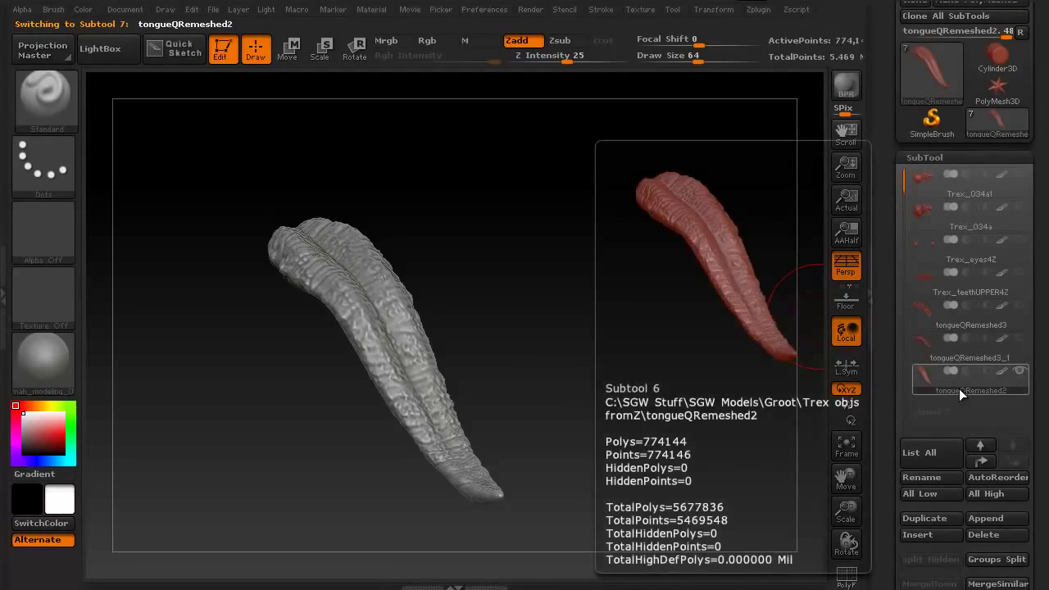
# Pre-process the tongueQRemeshed2 subtool in Decimation Master and decimate it to 3.52%.
pyautogui.moveTo(1039, 190); pyautogui.dragTo(1036, 374)
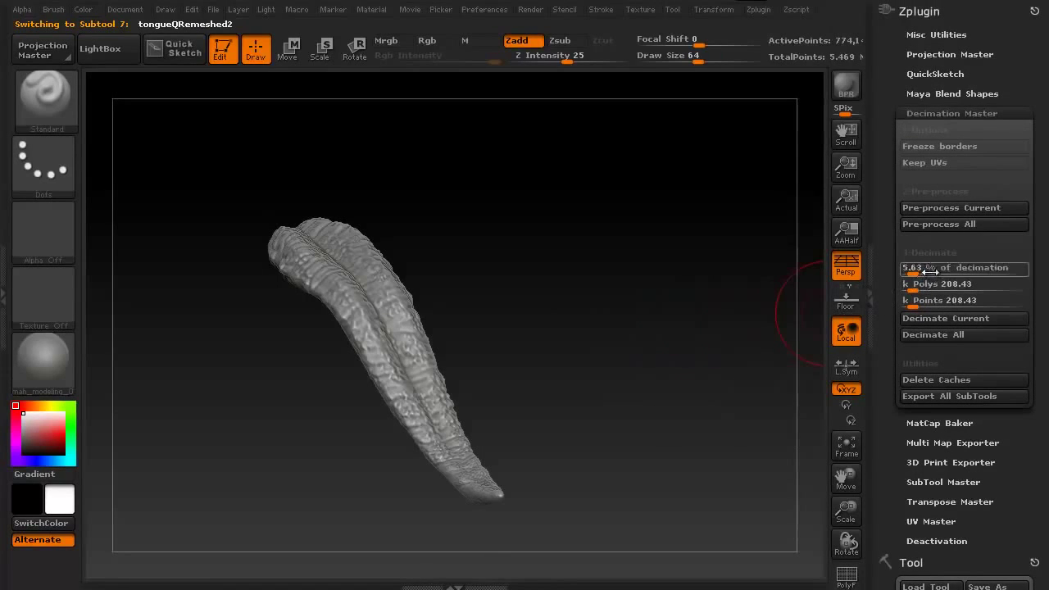
pyautogui.moveTo(911, 267)
pyautogui.mouseDown()
pyautogui.moveTo(926, 268)
pyautogui.moveTo(914, 274)
pyautogui.mouseUp()
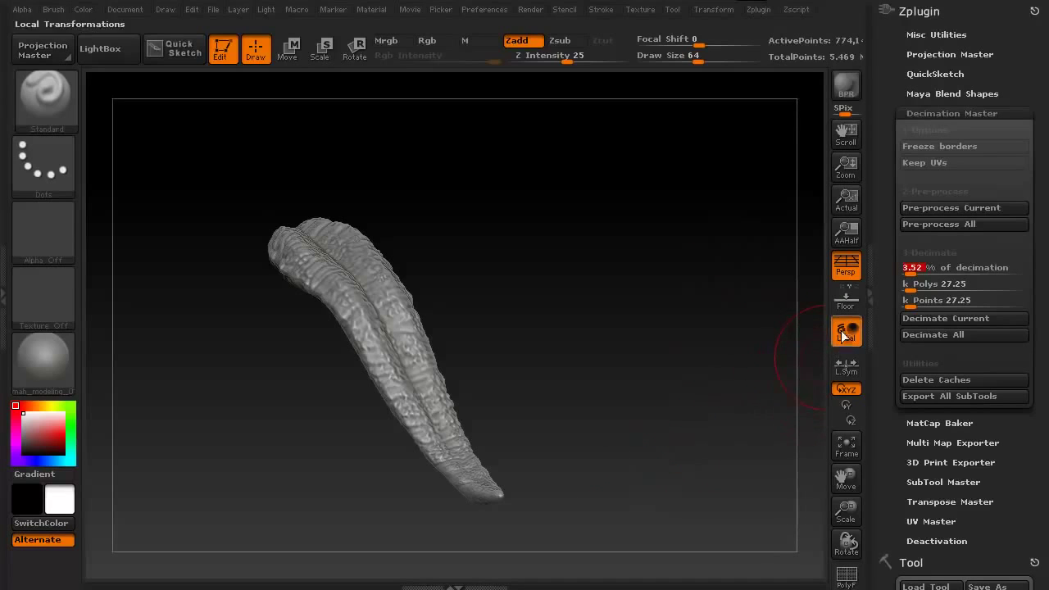
pyautogui.click(930, 207)
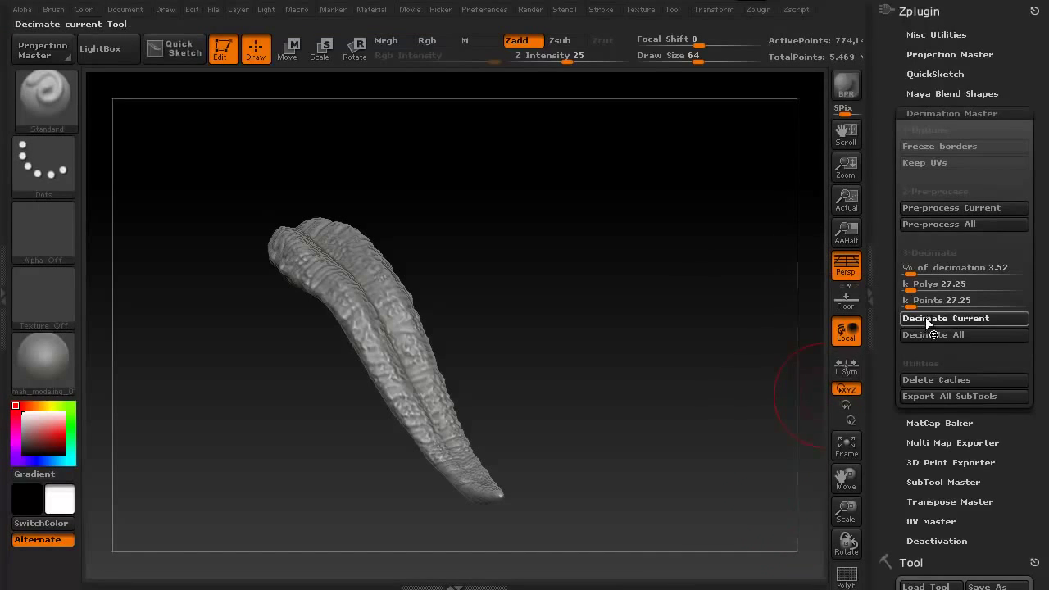
pyautogui.moveTo(637, 407)
pyautogui.mouseDown()
pyautogui.moveTo(599, 403)
pyautogui.moveTo(617, 404)
pyautogui.mouseUp()
# Compare the surface detail of the decimated tongueQRemeshed2 with the full-resolution tongueQRemeshed3_1 copy.
pyautogui.scroll(-6, 1037, 287)
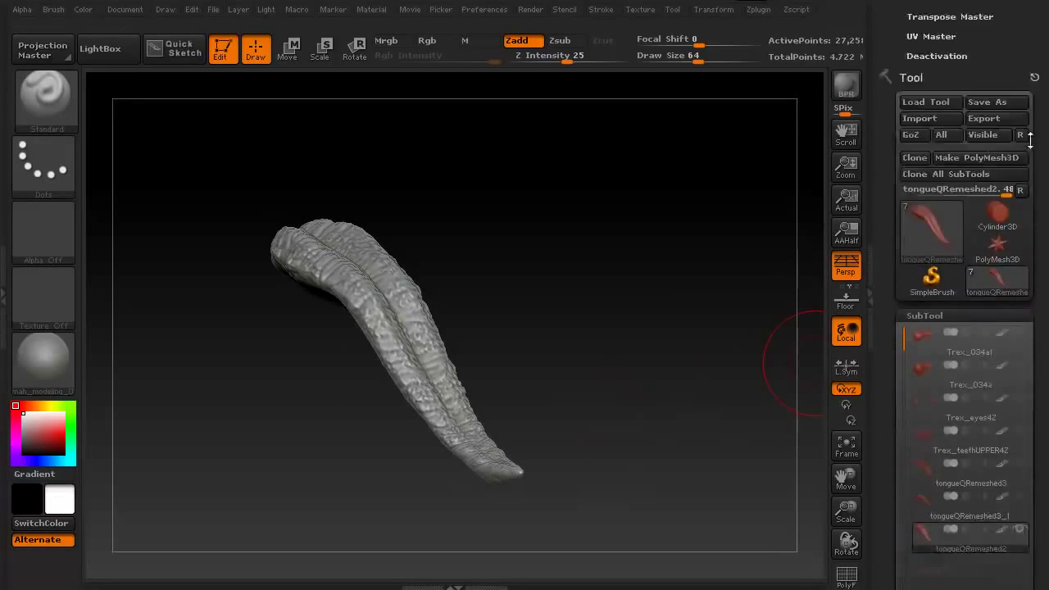
pyautogui.scroll(-4, 1030, 139)
pyautogui.moveTo(618, 410); pyautogui.dragTo(625, 427)
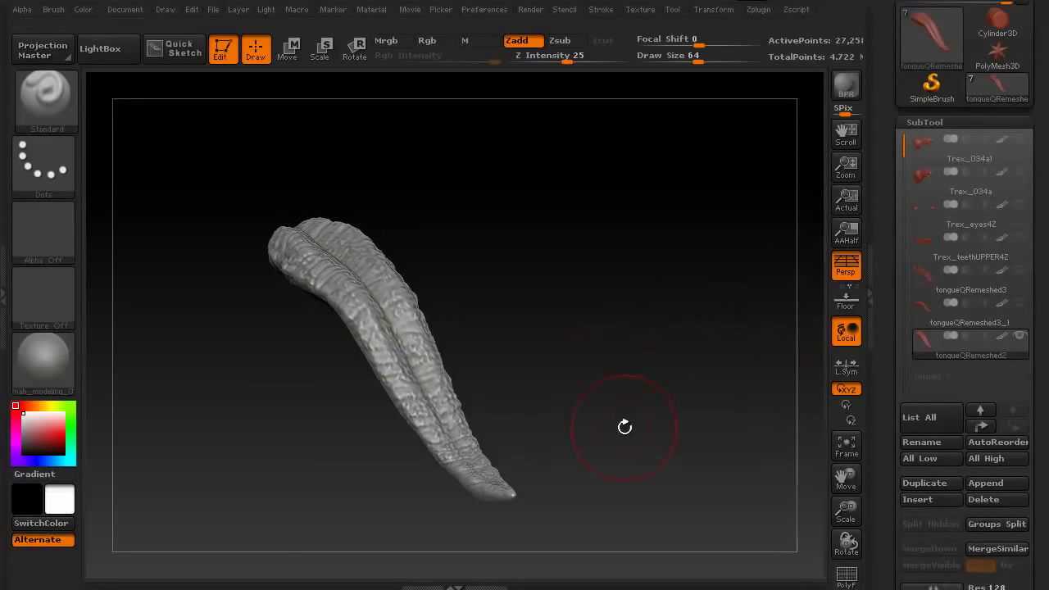
pyautogui.press('Up')
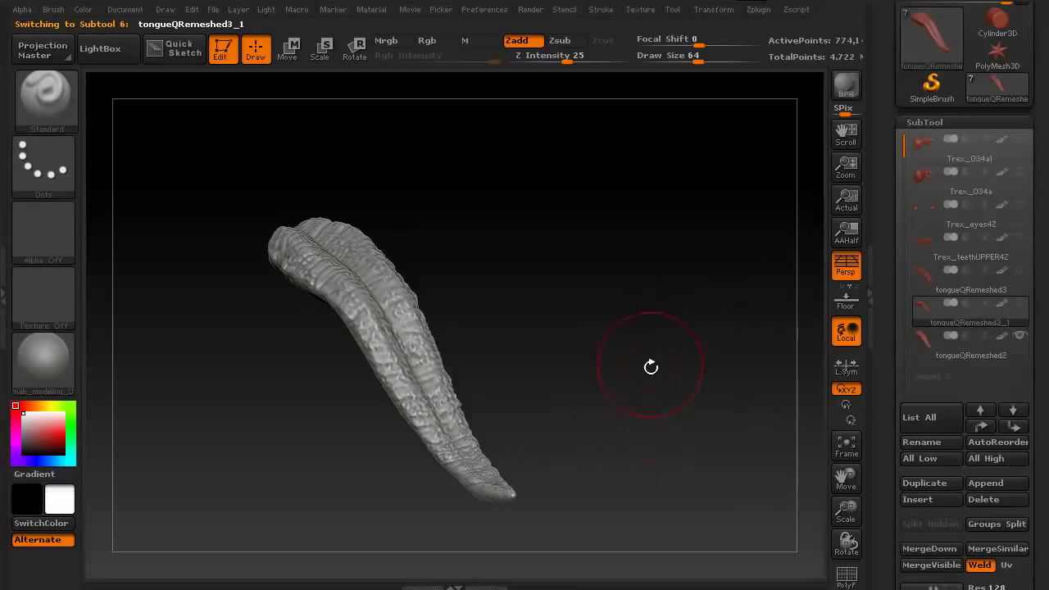
pyautogui.moveTo(622, 364); pyautogui.dragTo(633, 359)
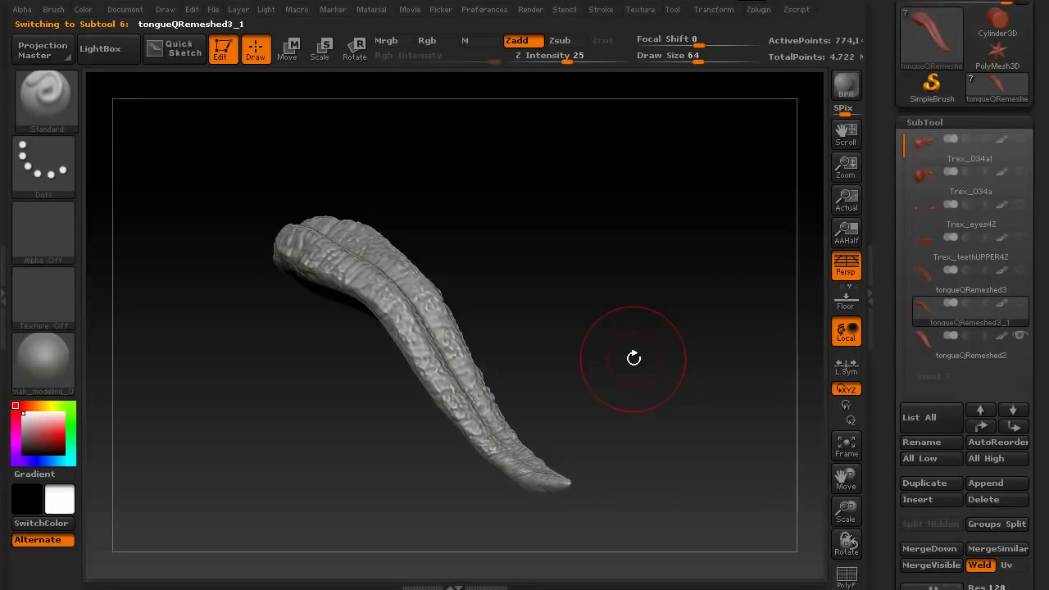
pyautogui.press('Down')
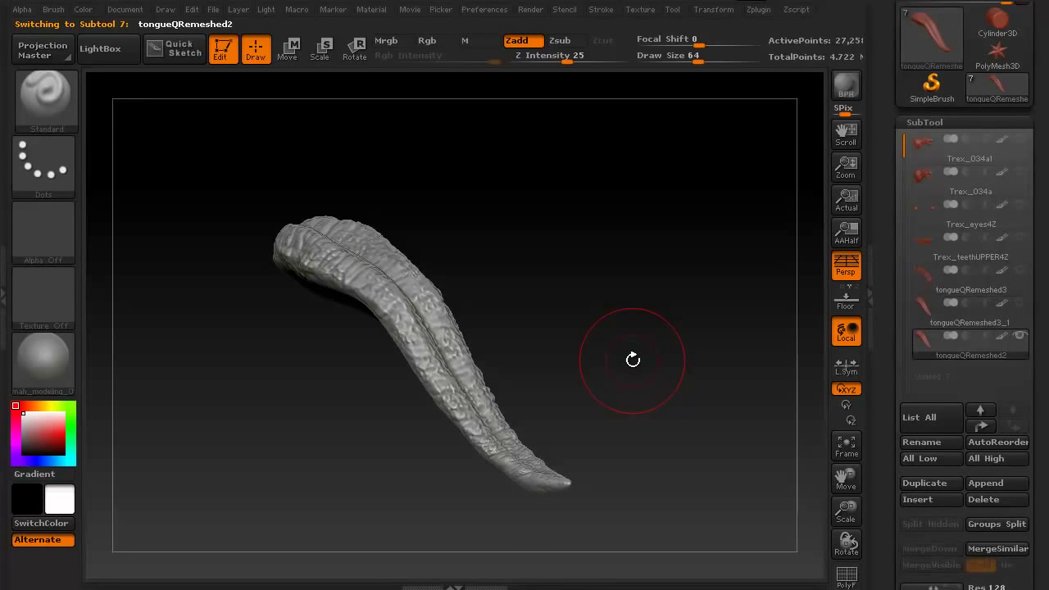
pyautogui.moveTo(631, 361)
pyautogui.mouseDown()
pyautogui.moveTo(623, 398)
pyautogui.moveTo(623, 358)
pyautogui.moveTo(646, 358)
pyautogui.moveTo(632, 359)
pyautogui.mouseUp()
# Move tongueQRemeshed2 up one place in the subtool order and hide it, and show the Trex_034a head with its eyes, teeth and other tongue.
pyautogui.click(980, 427)
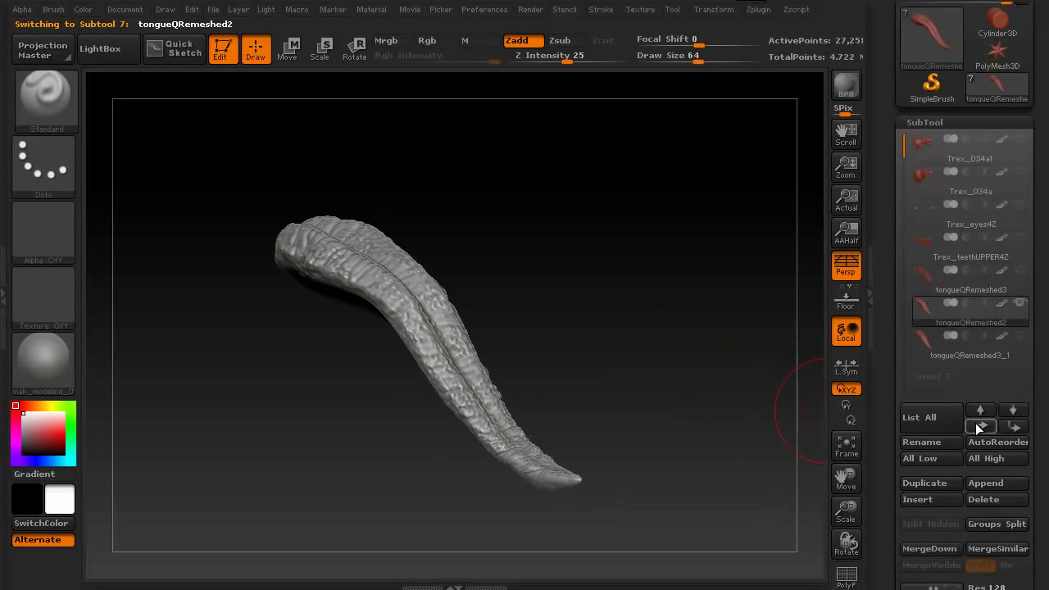
pyautogui.moveTo(962, 310)
pyautogui.moveTo(968, 190)
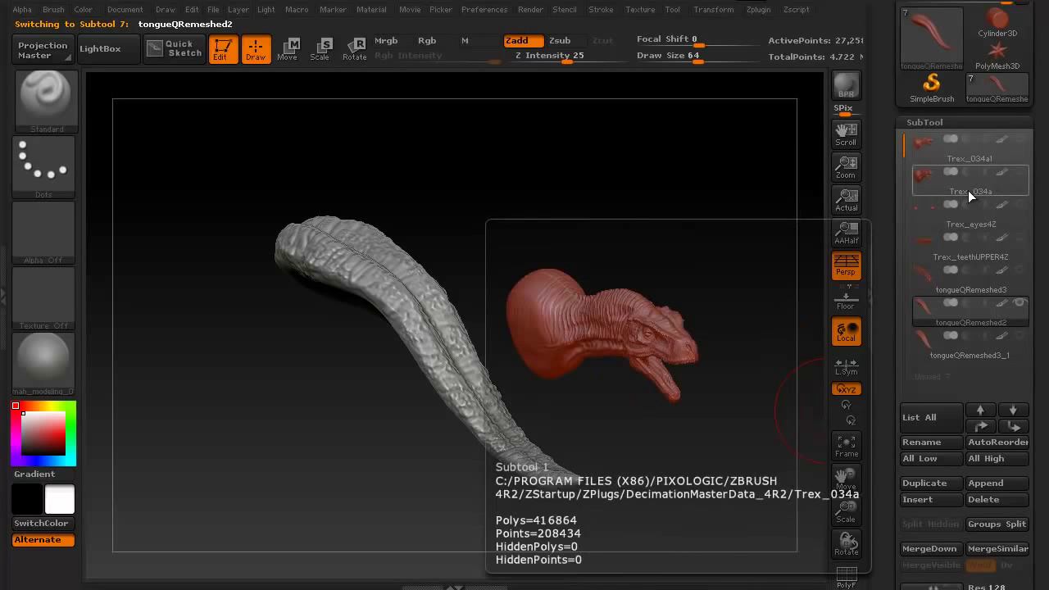
pyautogui.click(968, 190)
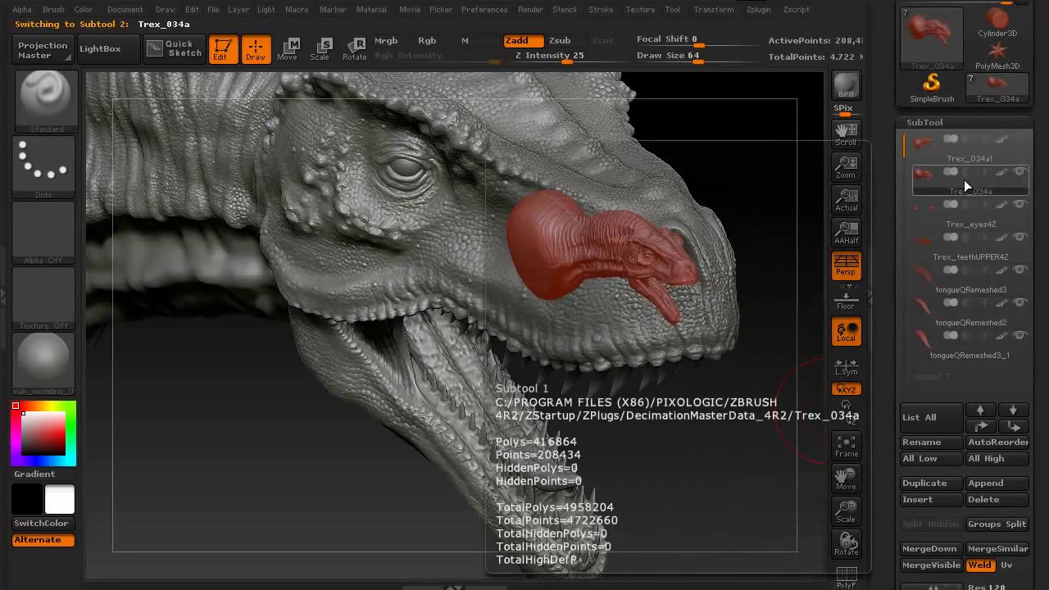
pyautogui.moveTo(1016, 359)
pyautogui.moveTo(1020, 325)
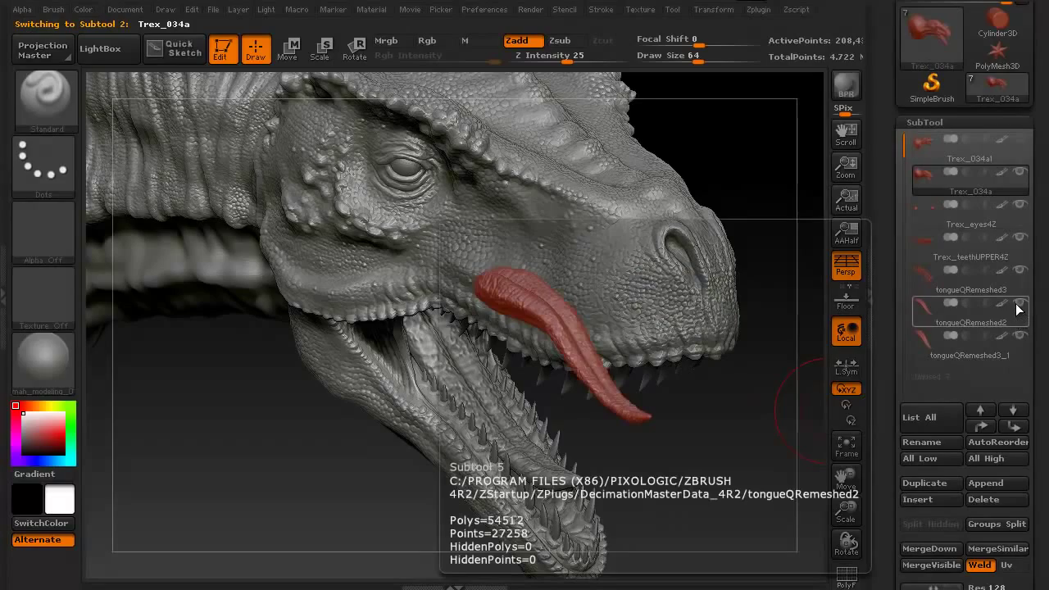
# Delete the tongueQRemeshed2 subtool and the high-resolution Trex_034a1 head subtool.
pyautogui.moveTo(289, 505); pyautogui.dragTo(594, 375)
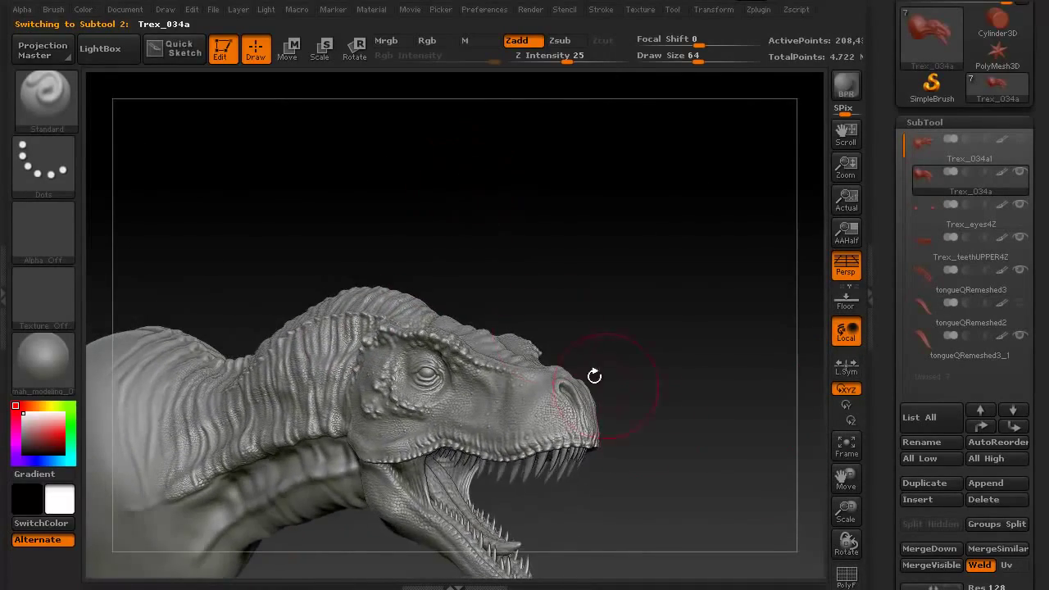
pyautogui.moveTo(700, 464); pyautogui.dragTo(557, 428)
pyautogui.moveTo(424, 483); pyautogui.dragTo(187, 448)
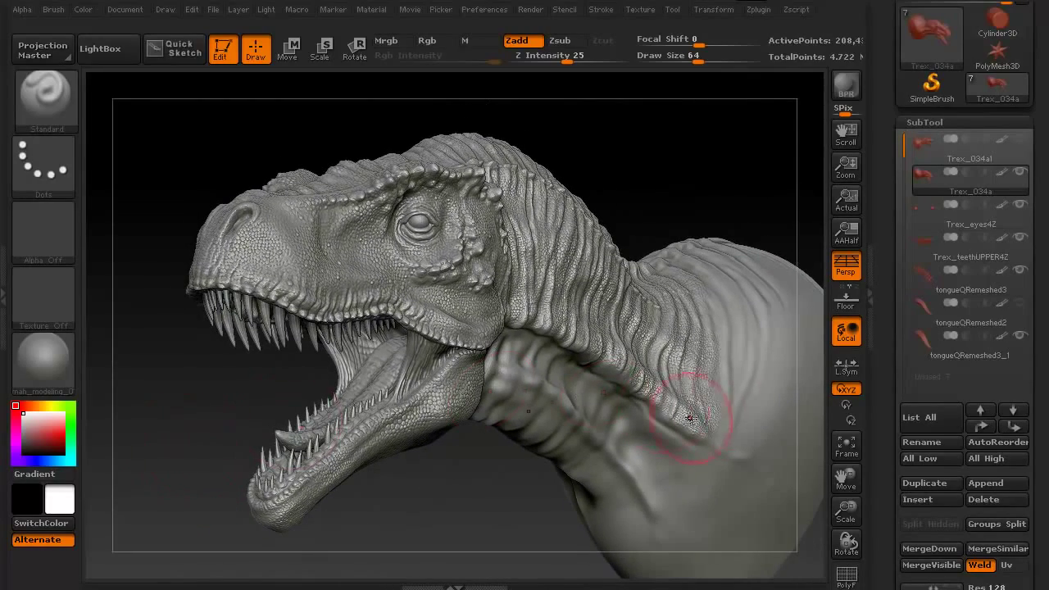
pyautogui.click(983, 322)
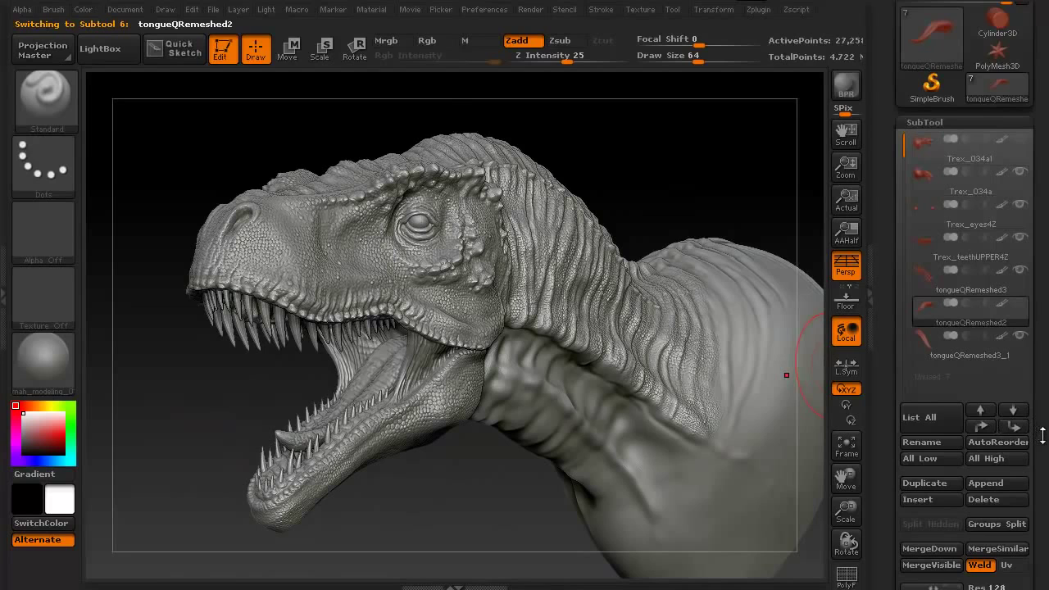
pyautogui.moveTo(1041, 438); pyautogui.dragTo(1042, 361)
pyautogui.scroll(3, 990, 213)
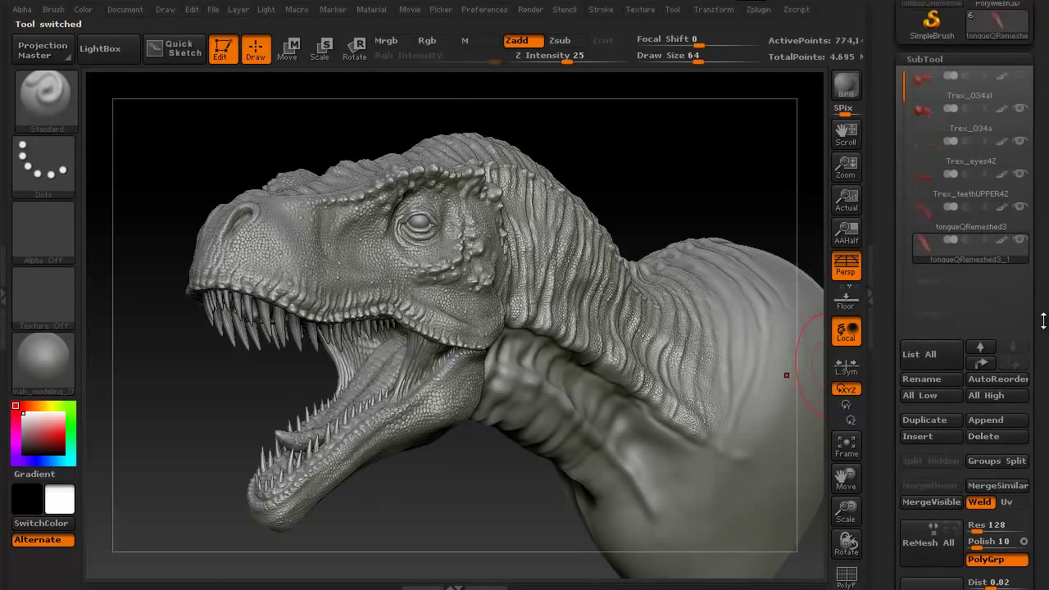
pyautogui.click(990, 185)
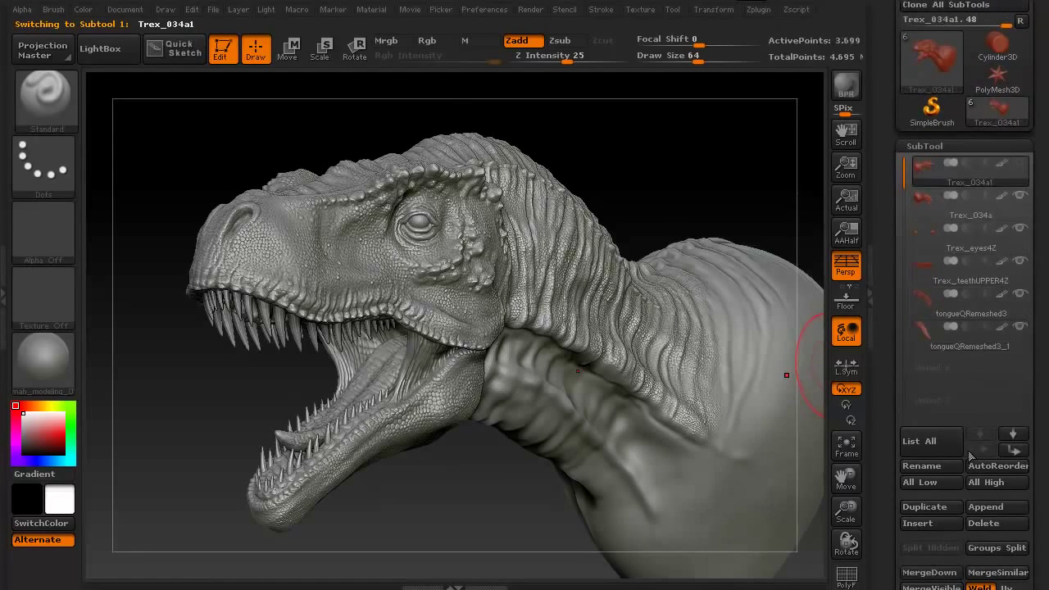
pyautogui.click(983, 523)
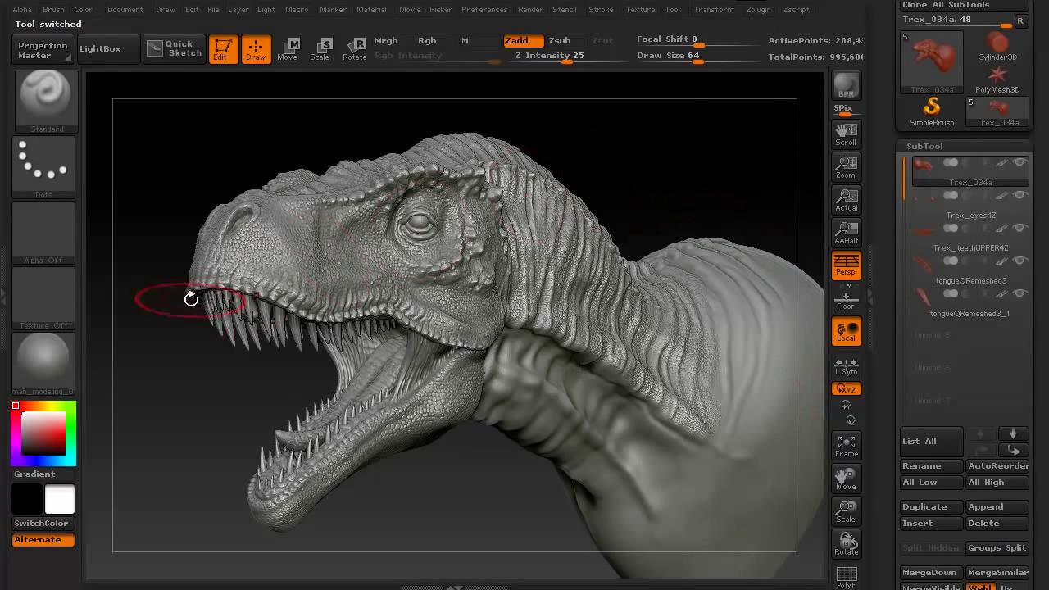
# Collapse the tool tray and inspect the complete T-rex bust from the side.
pyautogui.moveTo(166, 424)
pyautogui.mouseDown()
pyautogui.moveTo(158, 377)
pyautogui.moveTo(172, 394)
pyautogui.mouseUp()
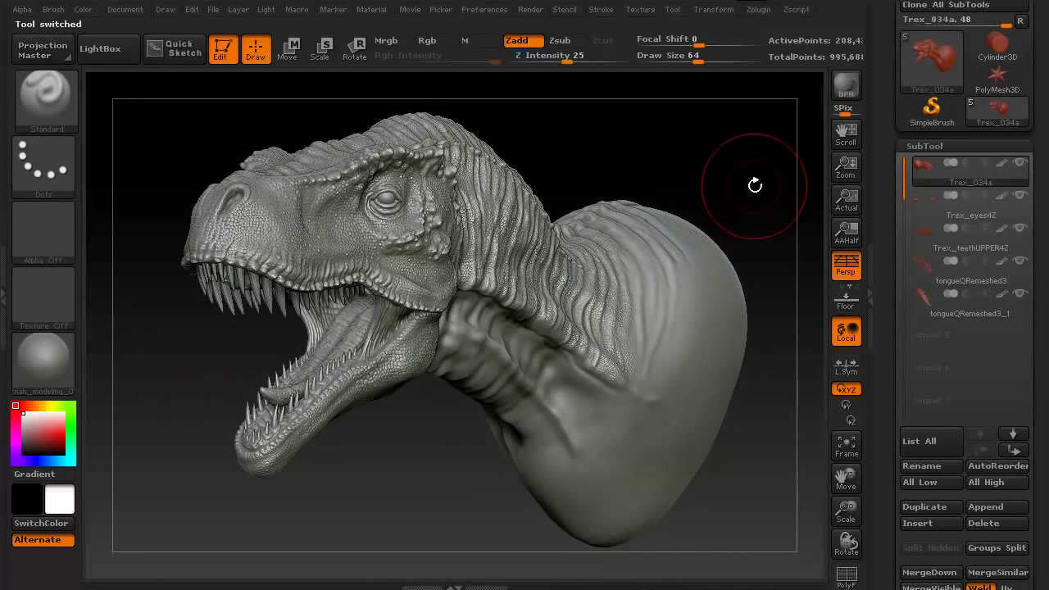
pyautogui.moveTo(757, 183); pyautogui.dragTo(754, 187)
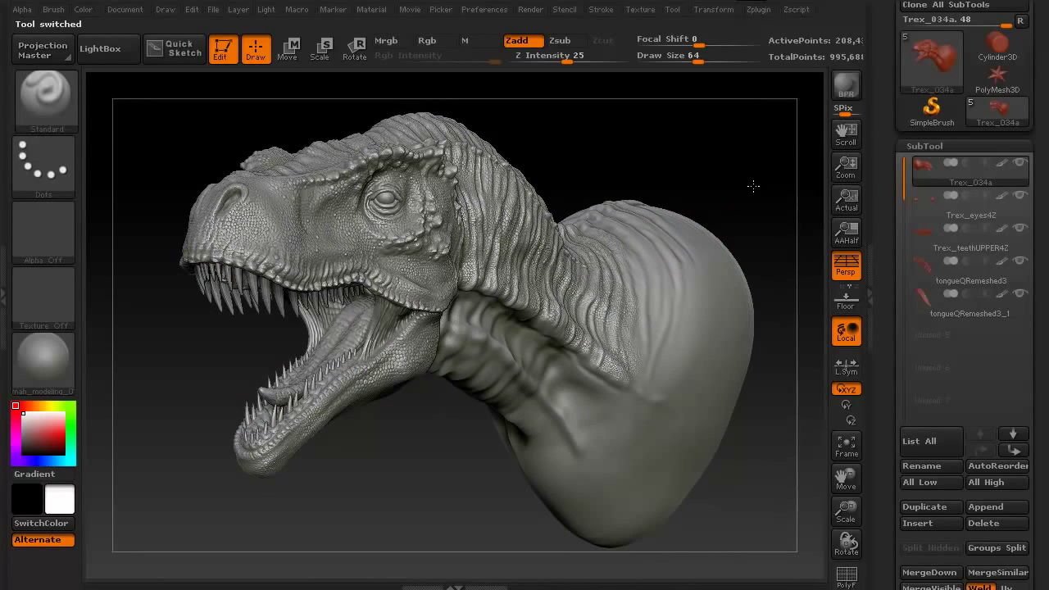
pyautogui.click(872, 279)
pyautogui.moveTo(277, 345); pyautogui.dragTo(182, 431)
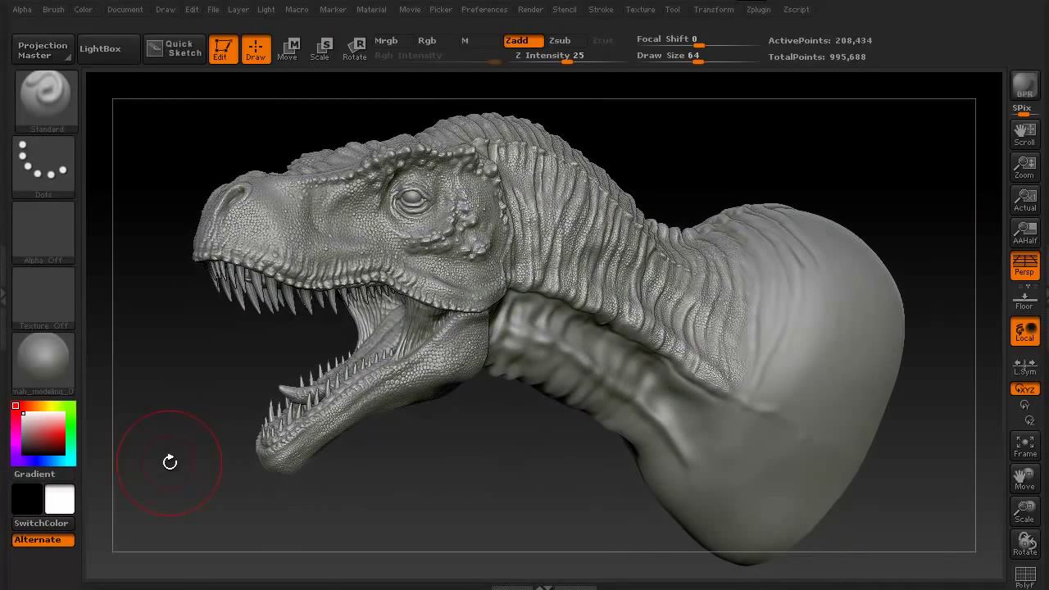